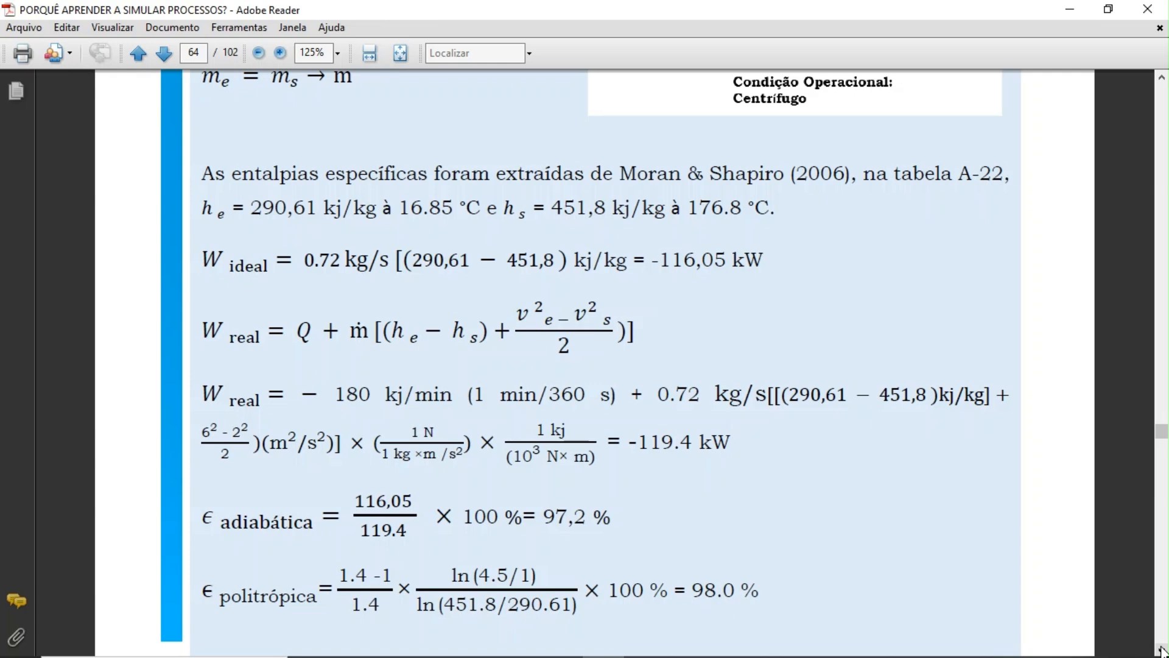
Review the Exemplo 2.5 compressor problem statement and its given stream data in the PDF.
left_click(1164, 79)
left_click(1165, 79)
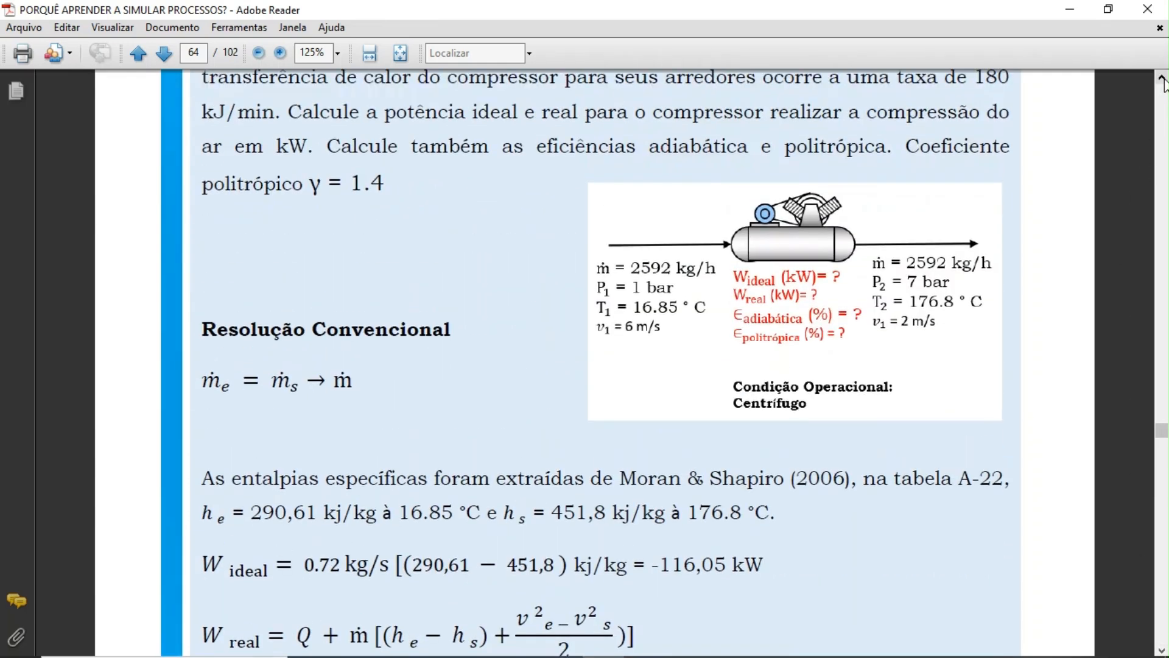
left_click(1165, 79)
left_click(1165, 79)
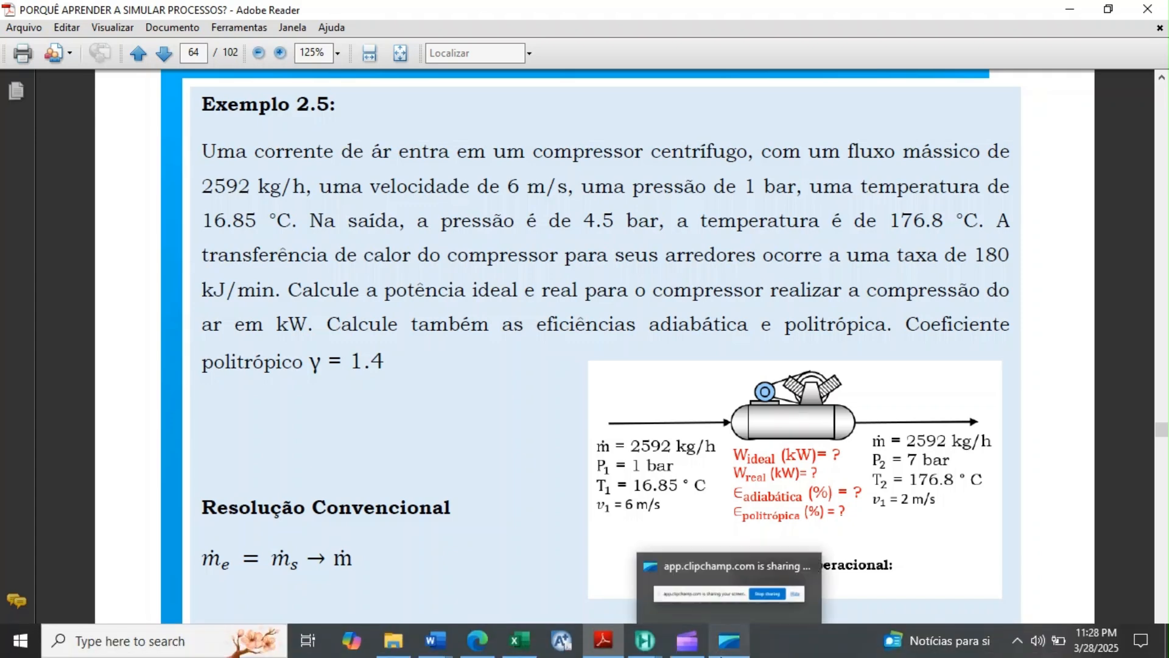
Switch to the Aspen HYSYS simulation and place a compressor in the middle of the empty flowsheet.
mouse_move(638, 653)
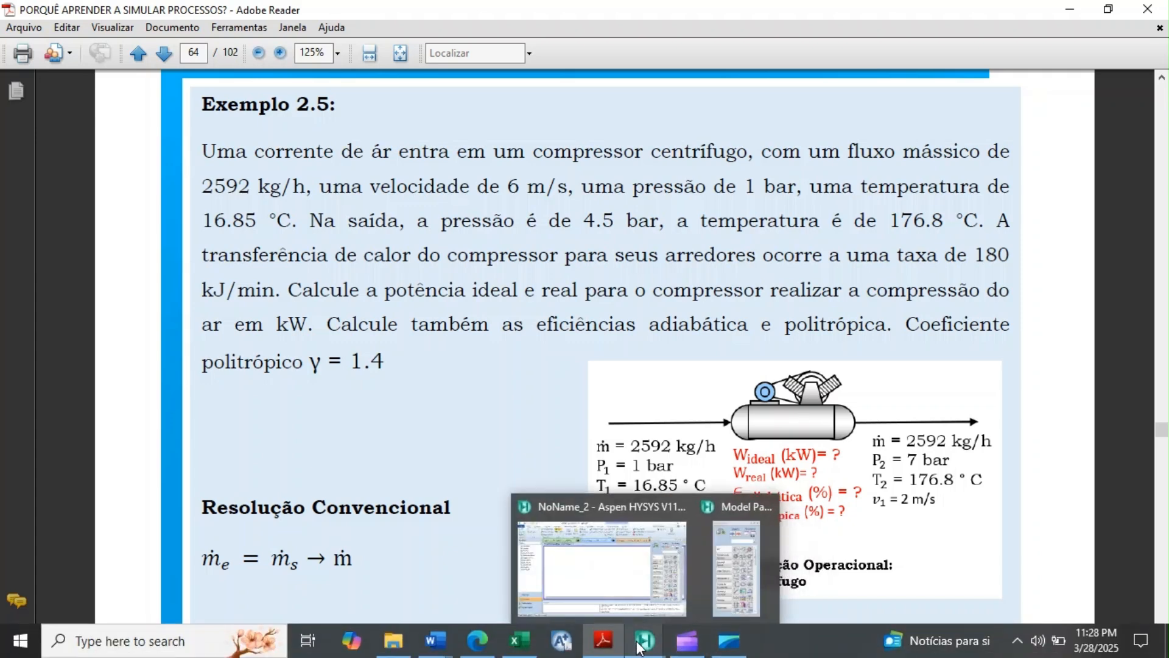
mouse_move(630, 600)
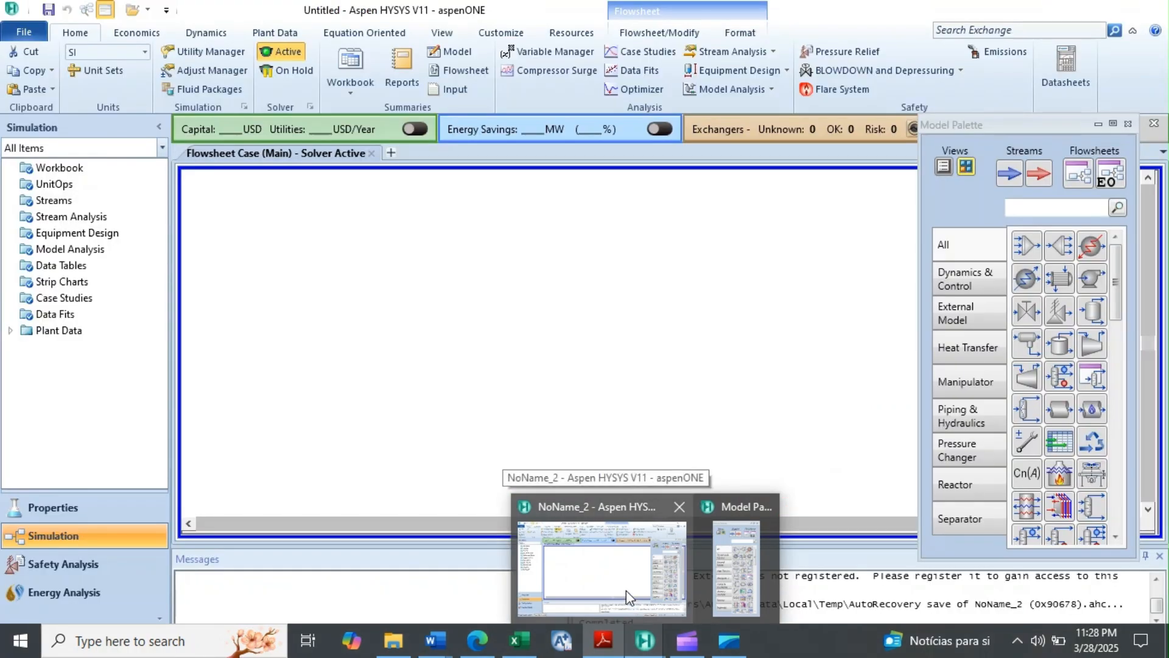
left_click(629, 597)
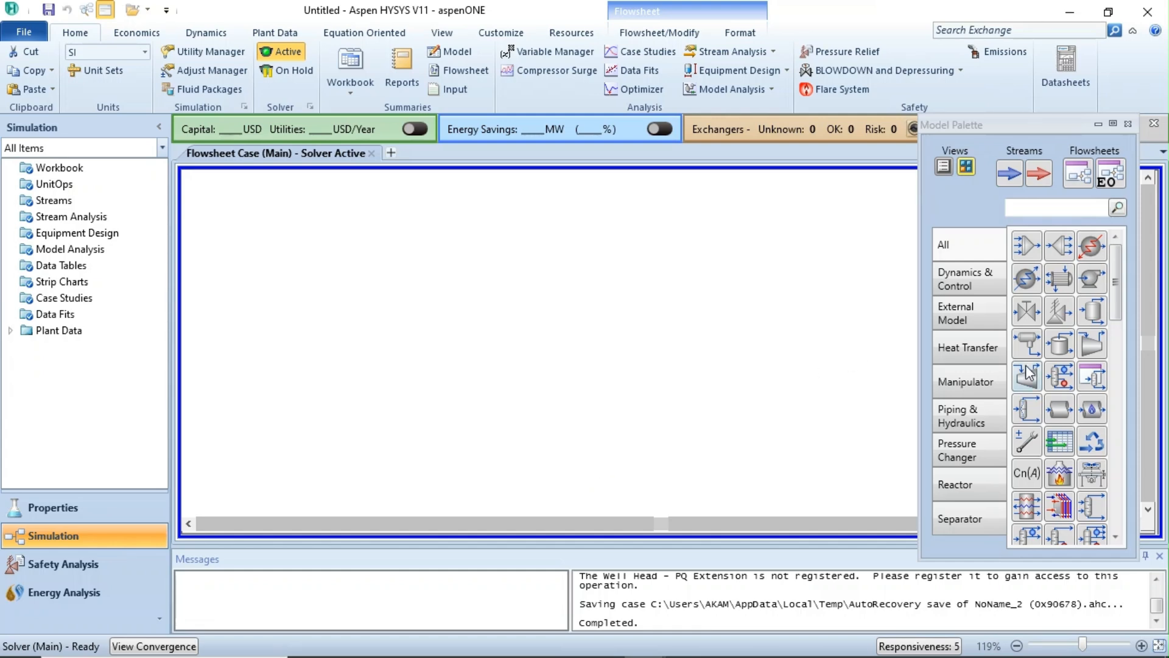
left_click(1082, 350)
left_click_drag(1081, 353, 527, 352)
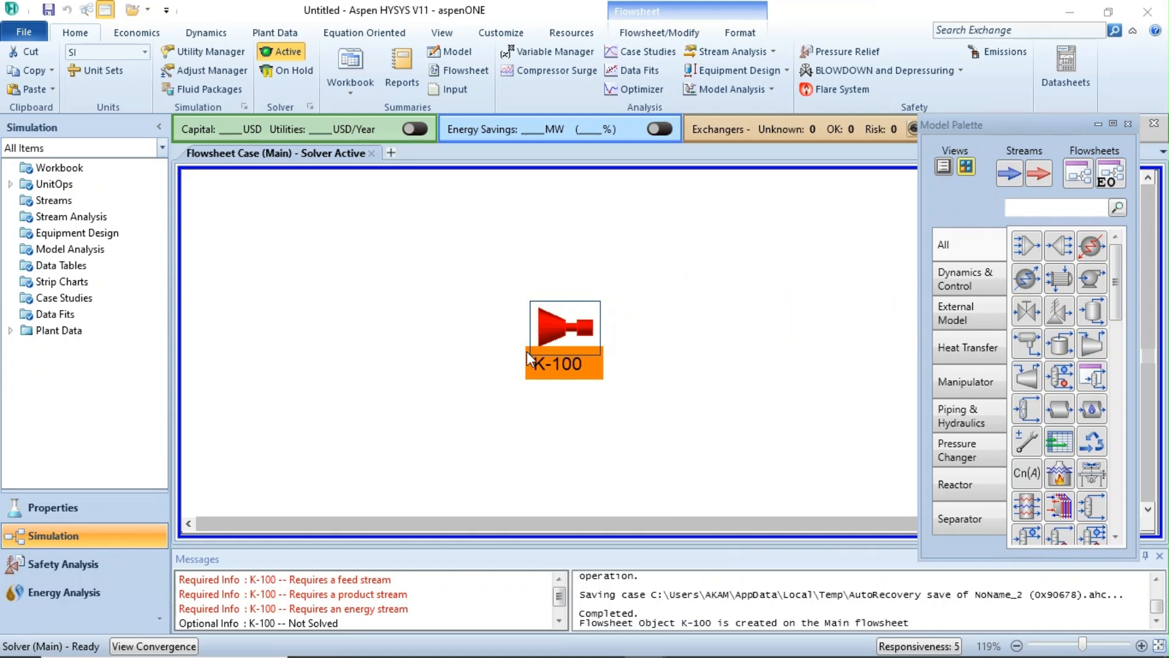
left_click(633, 392)
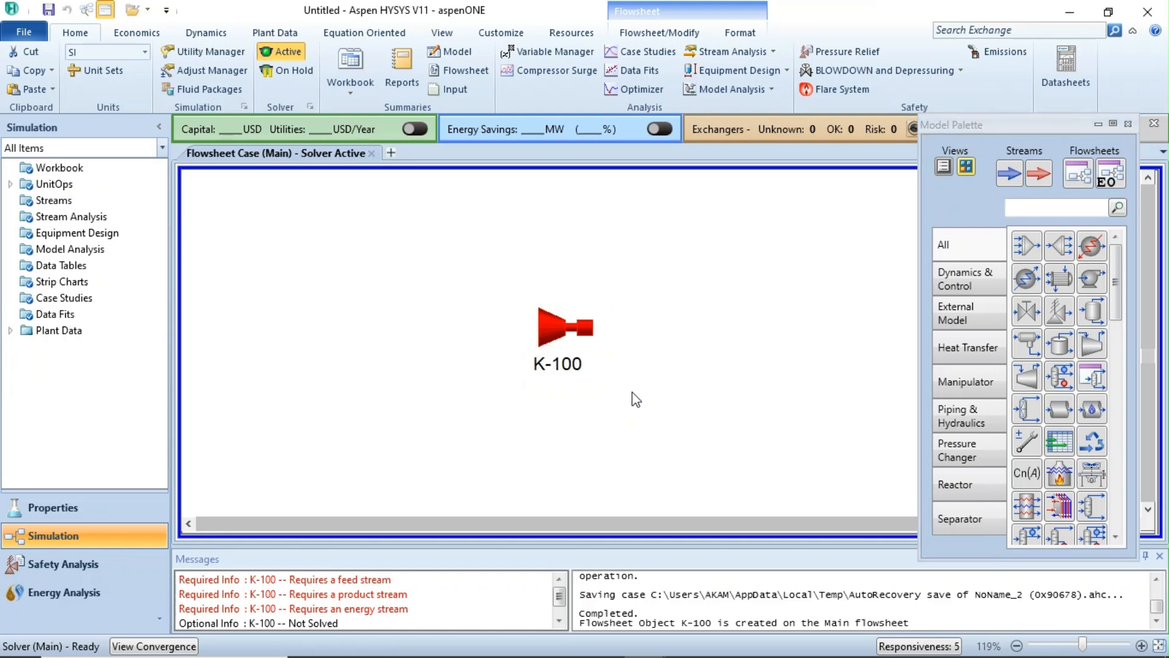
Connect the compressor K-100 to an inlet stream named AR IN and an outlet stream named AR OUT.
double_click(560, 330)
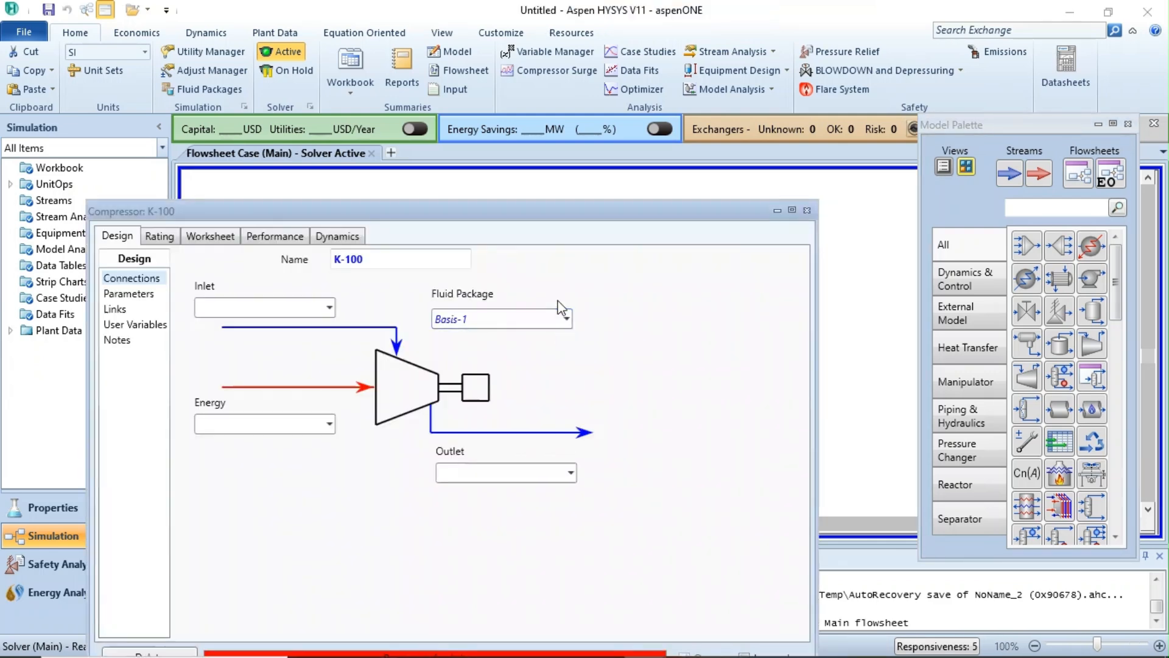
left_click_drag(573, 211, 616, 132)
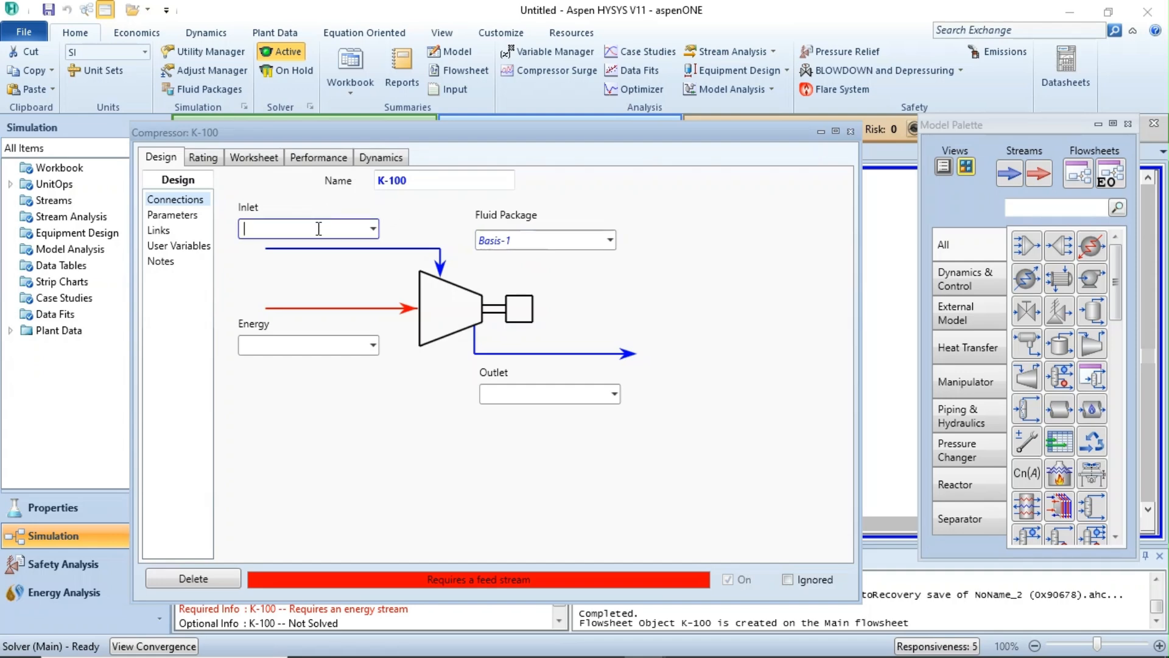
type("a")
key("BackSpace")
type("AR IN")
left_click(522, 396)
type("A")
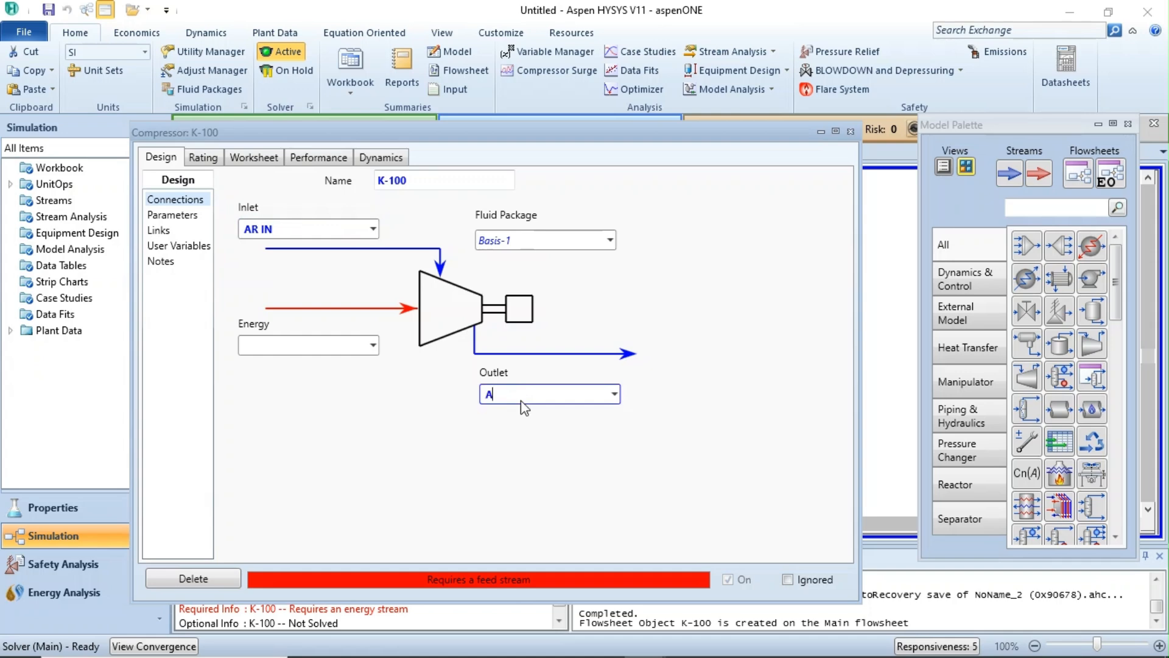
type("R OUT")
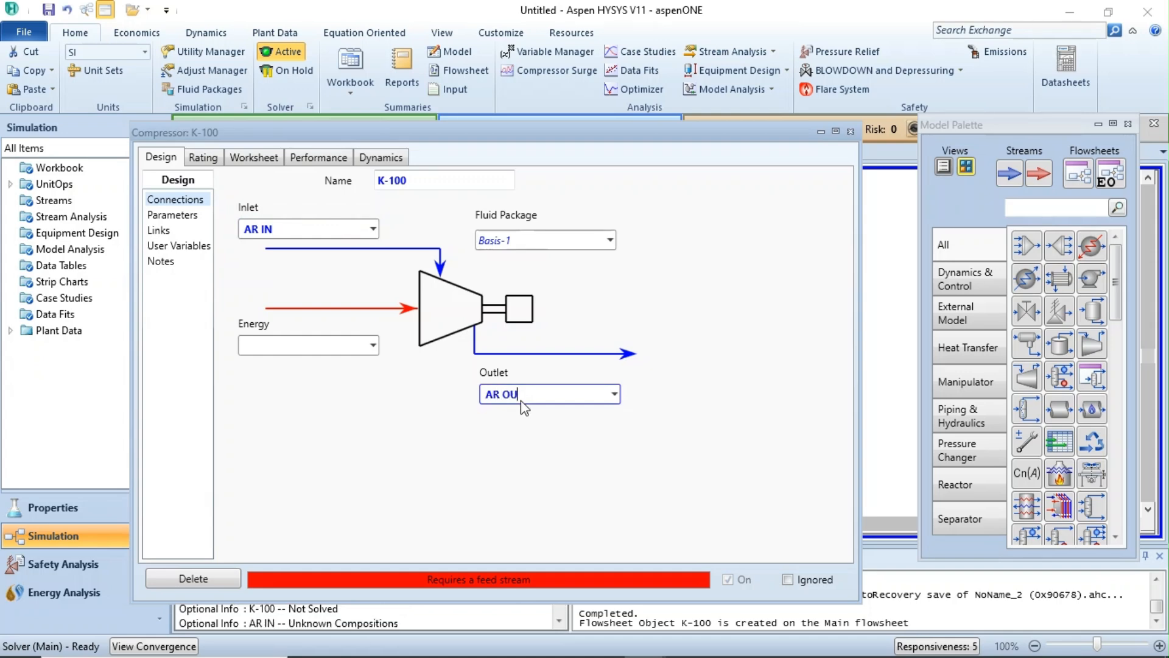
Name the compressor's energy stream Q.
left_click(340, 345)
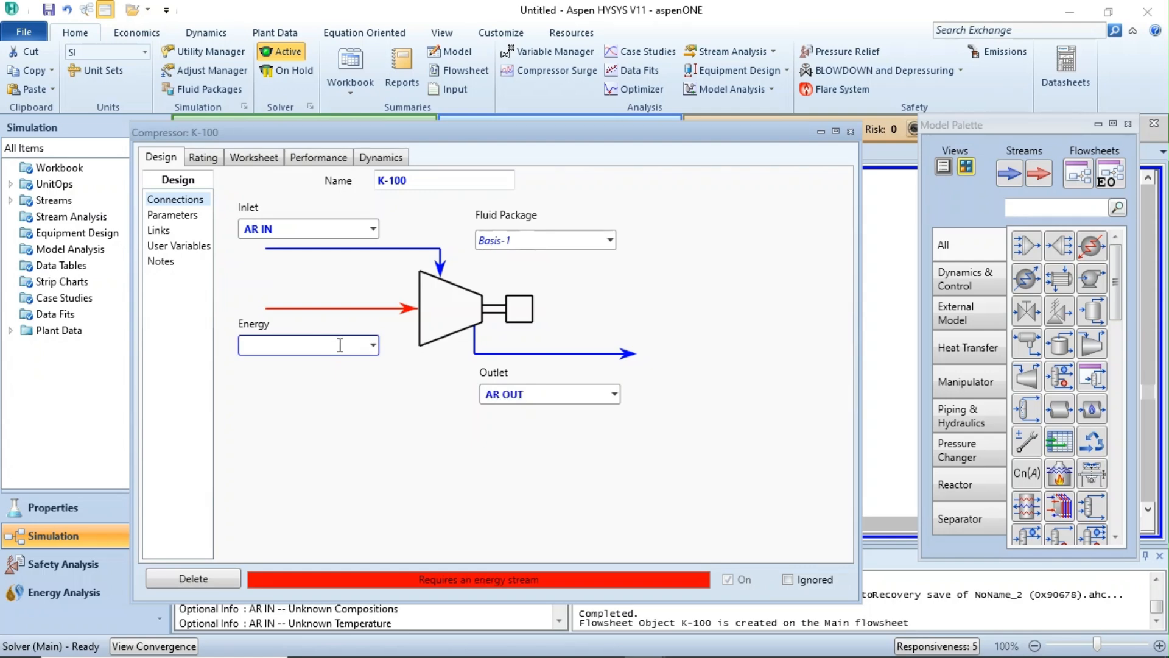
type("POWER")
key("BackSpace")
key("BackSpace")
key("BackSpace")
key("BackSpace")
key("BackSpace")
type("Q")
key("Return")
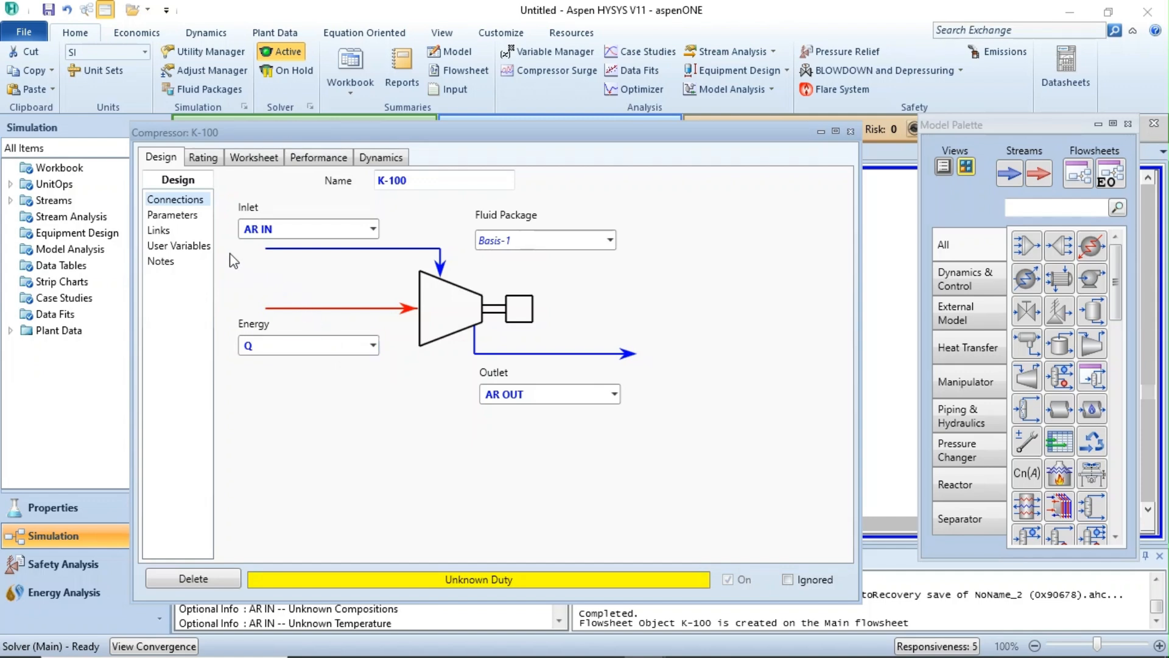
Clear the compressor's adiabatic efficiency value and view its rating curve settings.
left_click(172, 215)
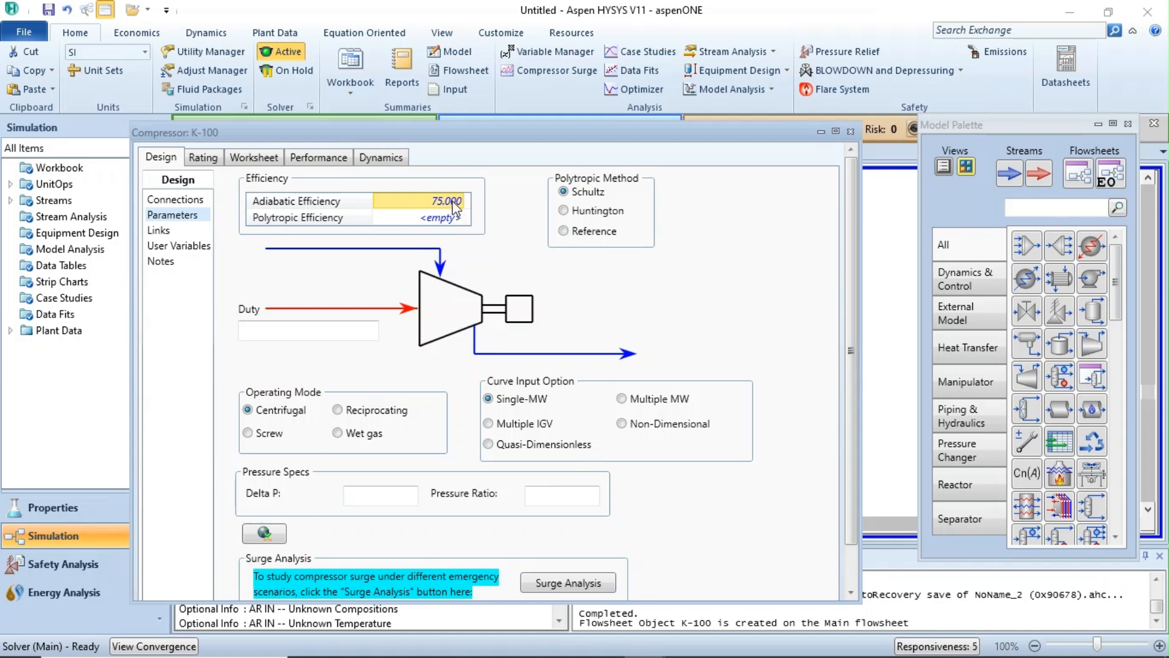
key("Delete")
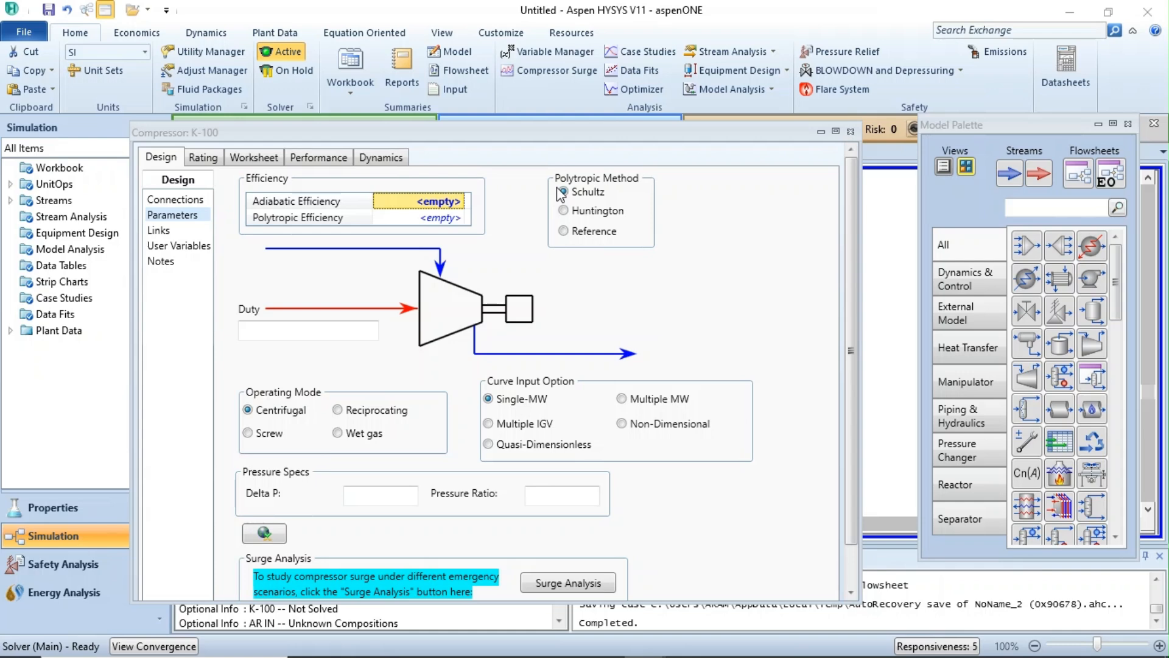
left_click(204, 159)
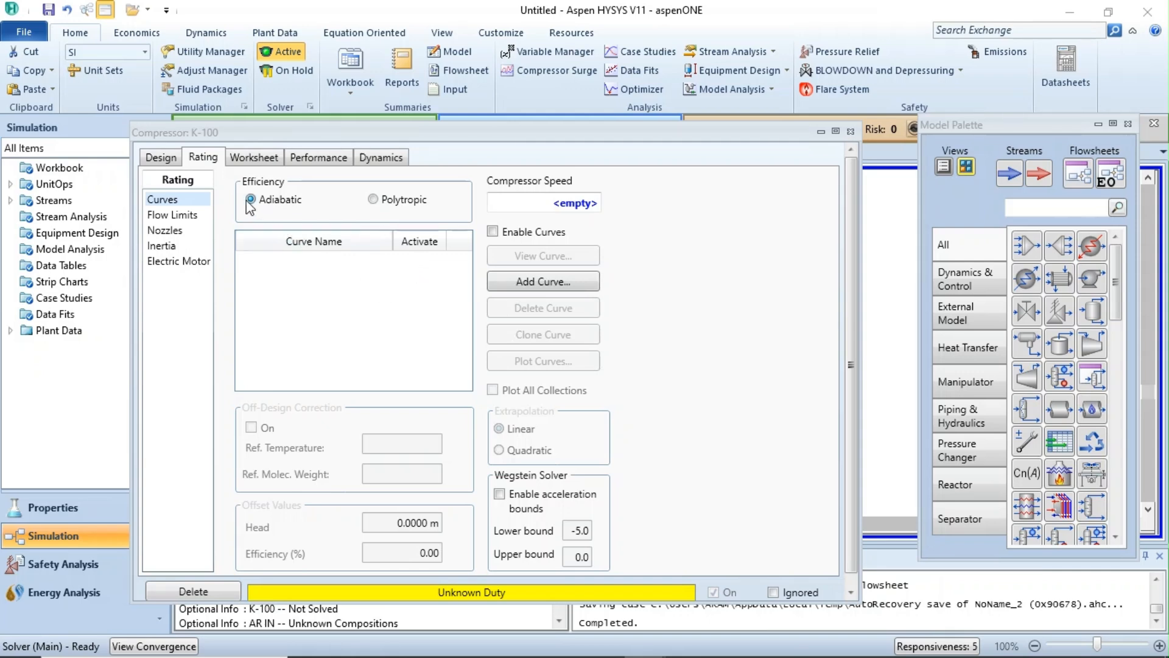
Set the AR IN stream temperature to 16.85 °C in the compressor's worksheet conditions.
left_click(248, 160)
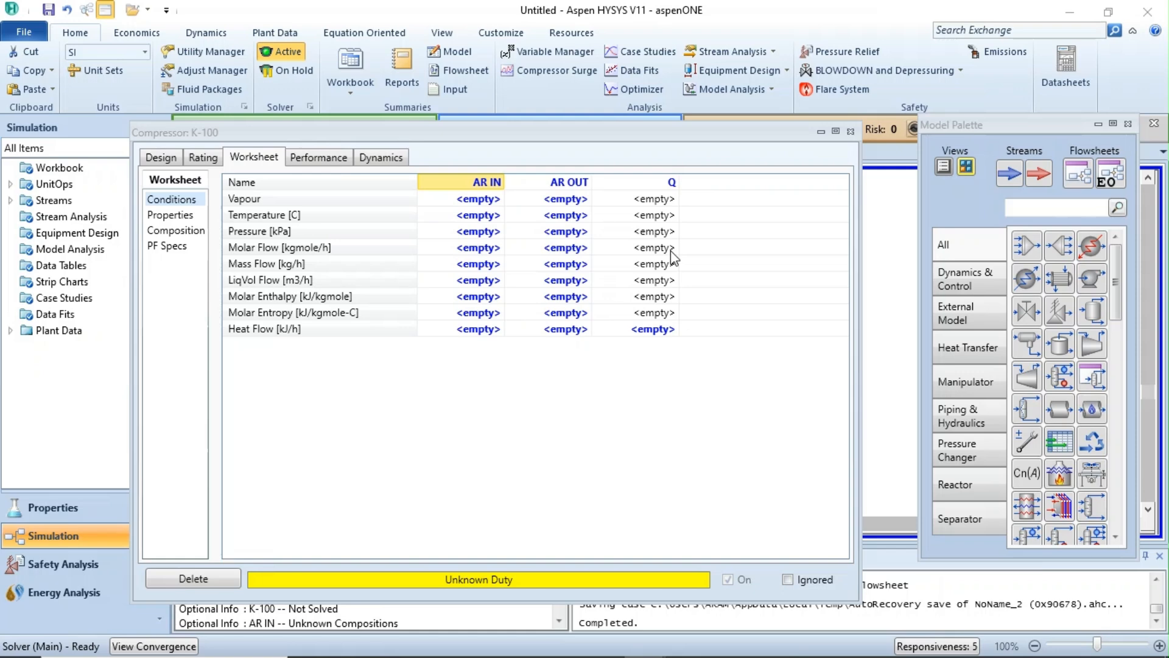
left_click(480, 217)
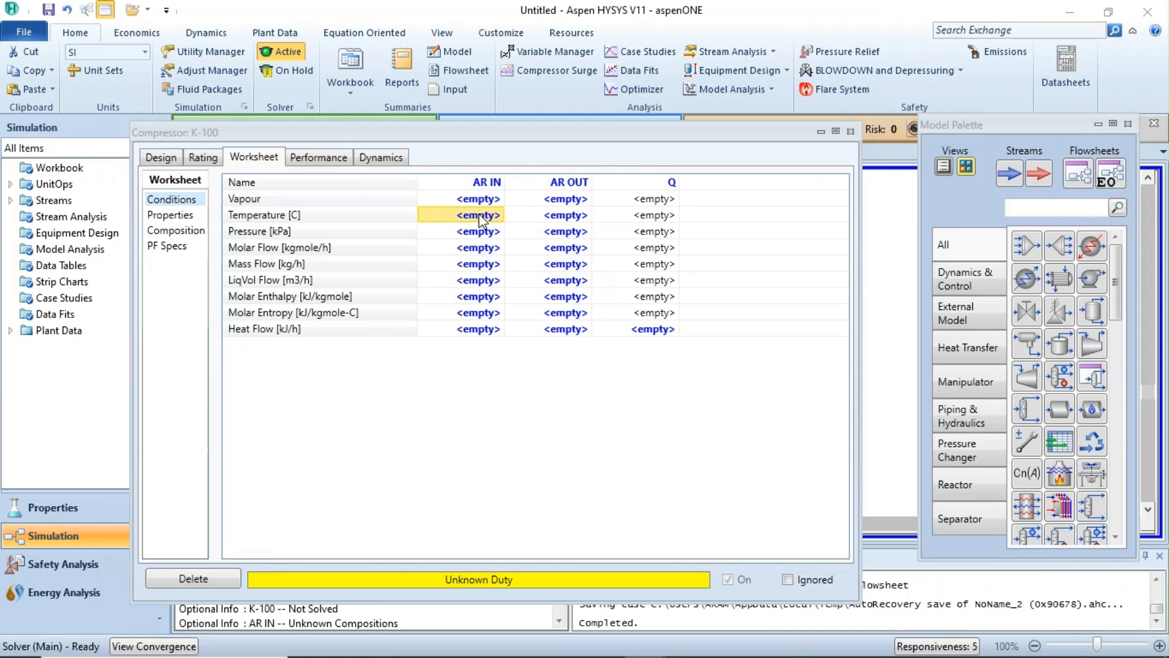
type("16")
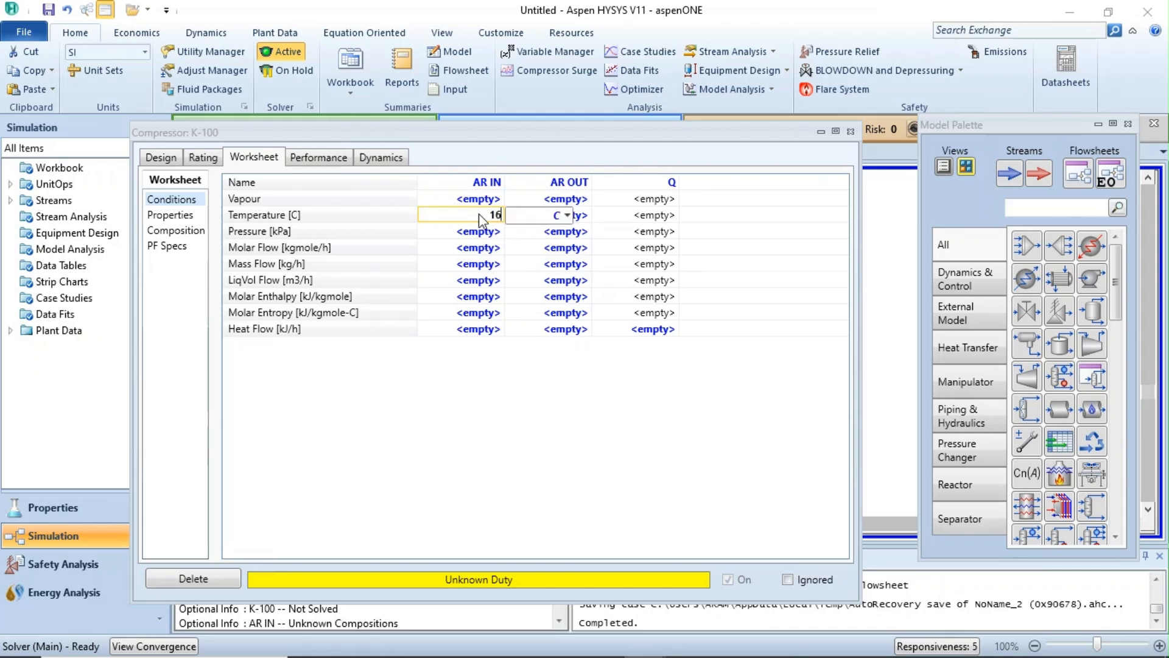
type(".")
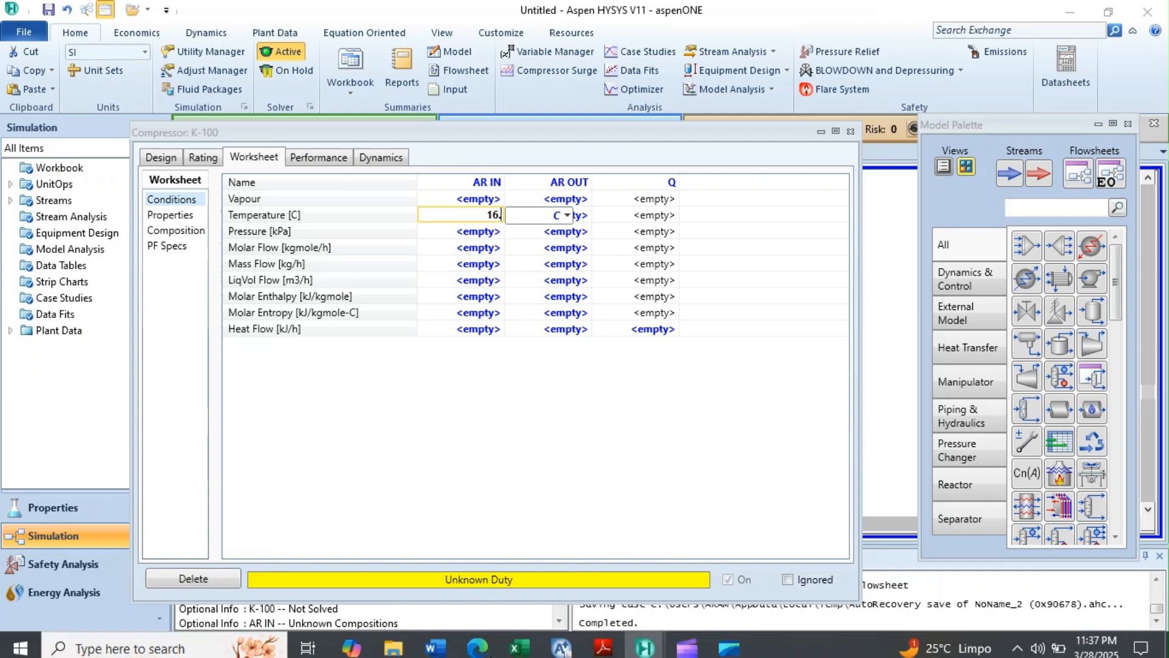
mouse_move(604, 641)
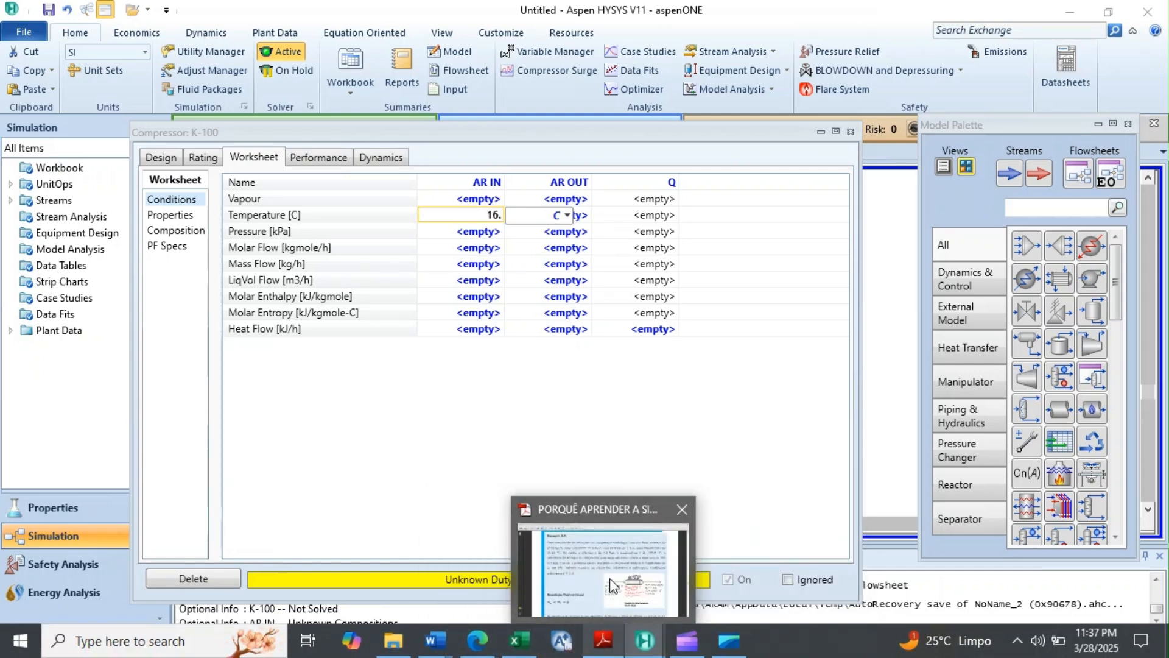
mouse_move(612, 586)
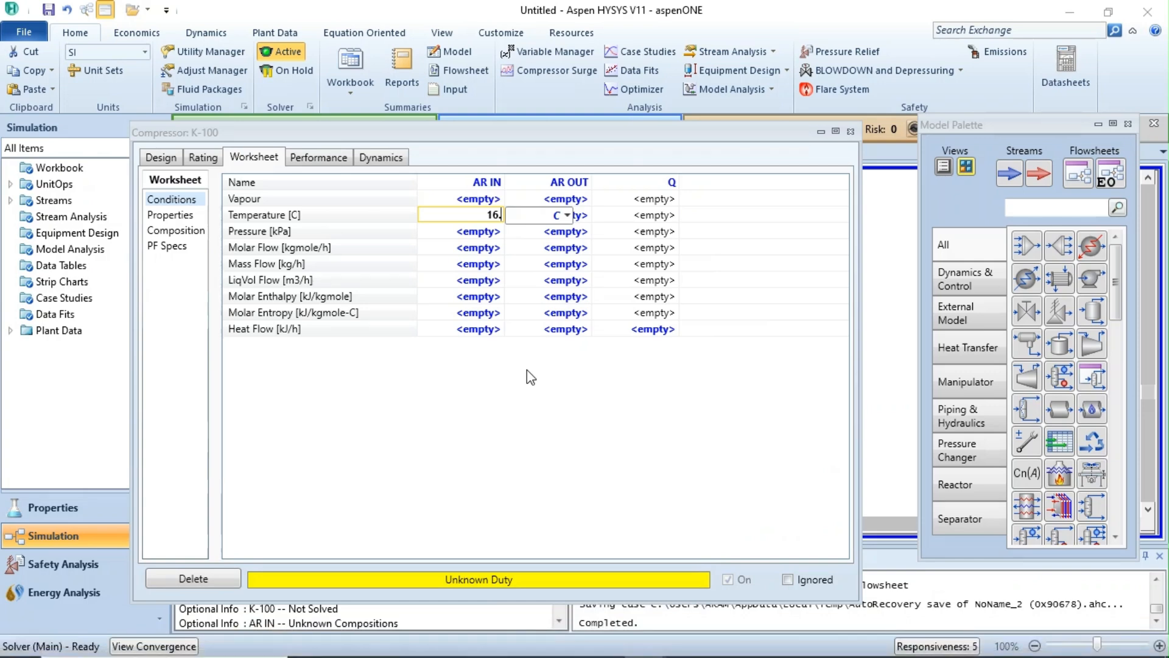
type("85")
key("Return")
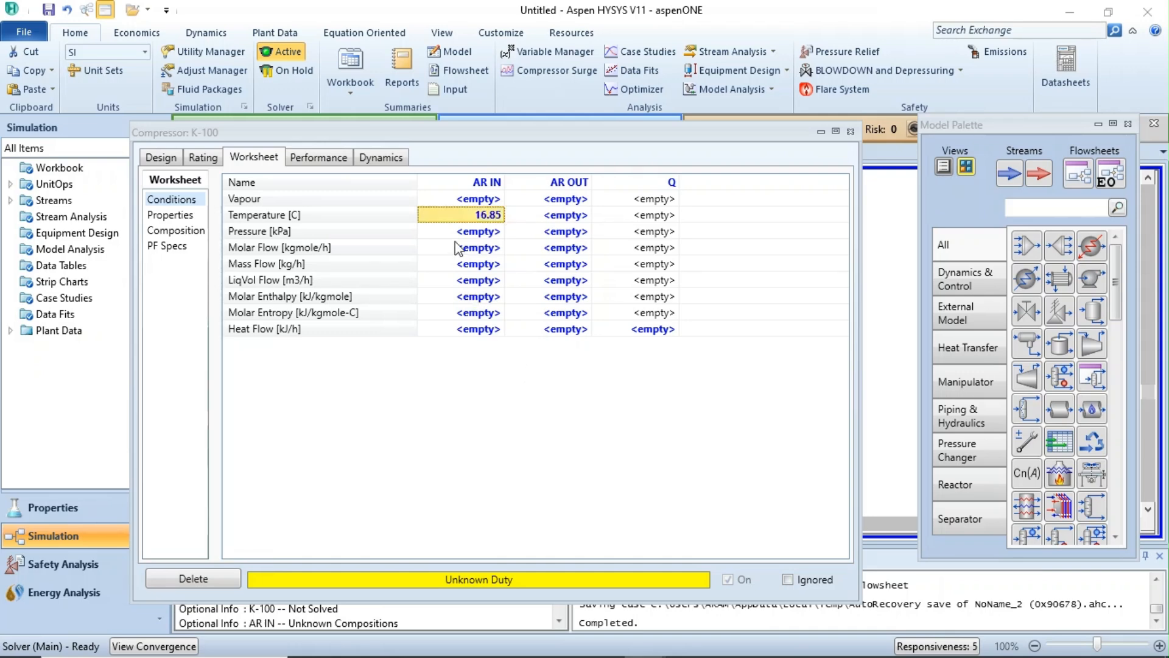
Set the AR IN stream pressure to 1 bar and its mass flow to 2592 kg/h.
left_click(468, 234)
type("1")
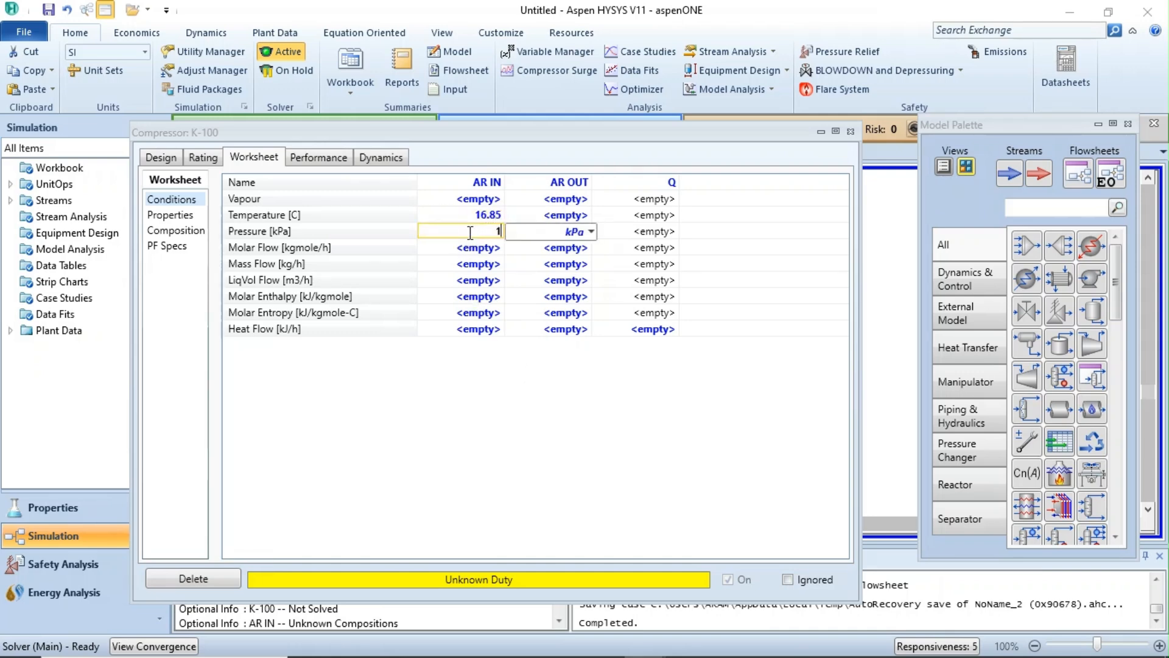
left_click(592, 232)
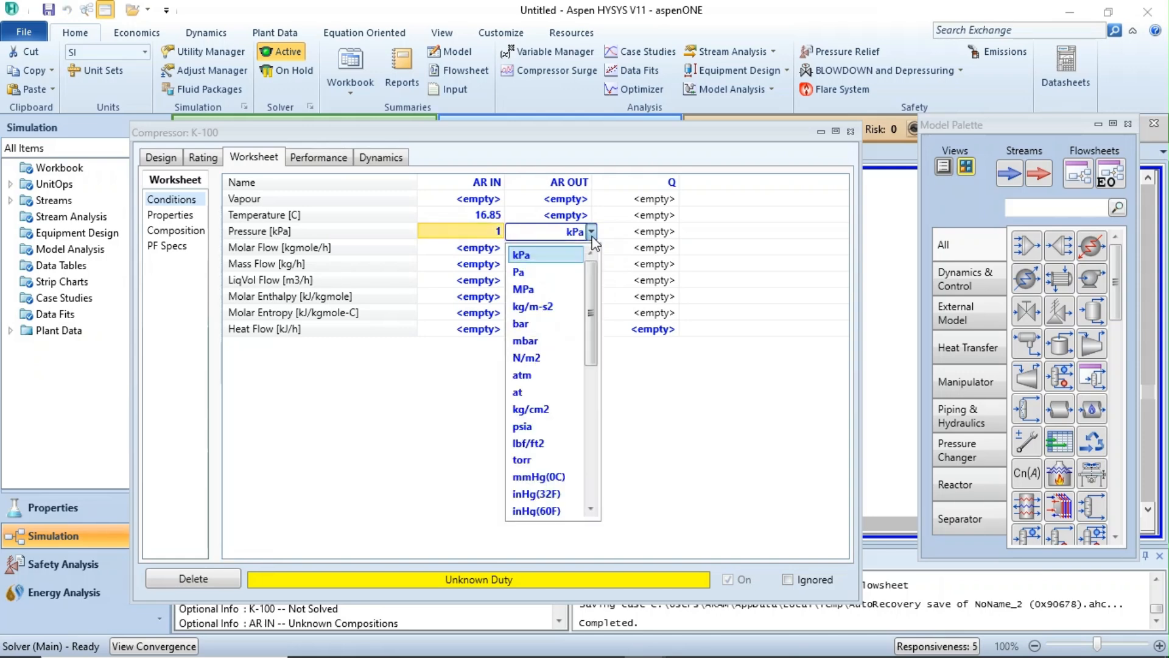
left_click(528, 323)
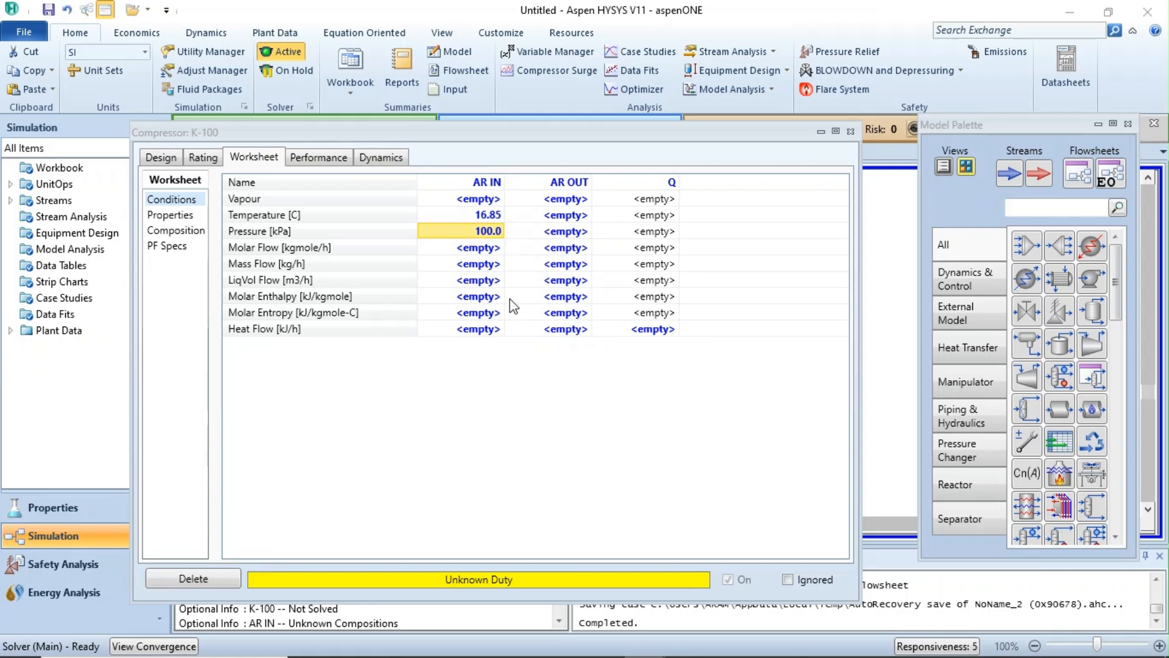
left_click(483, 266)
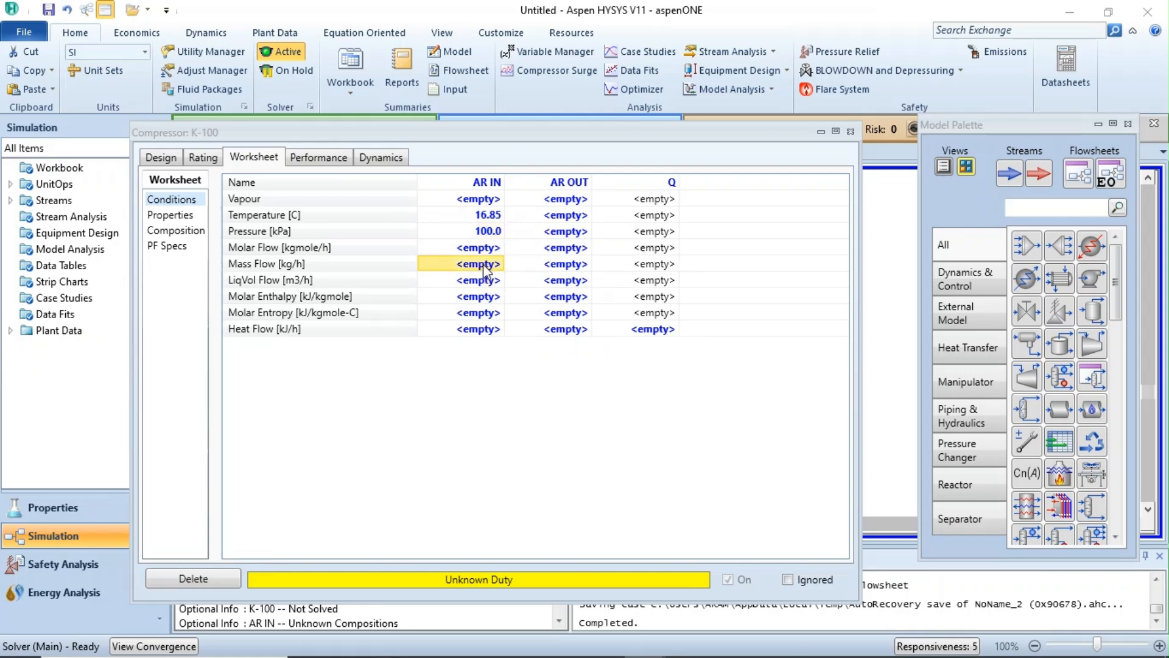
type("2592")
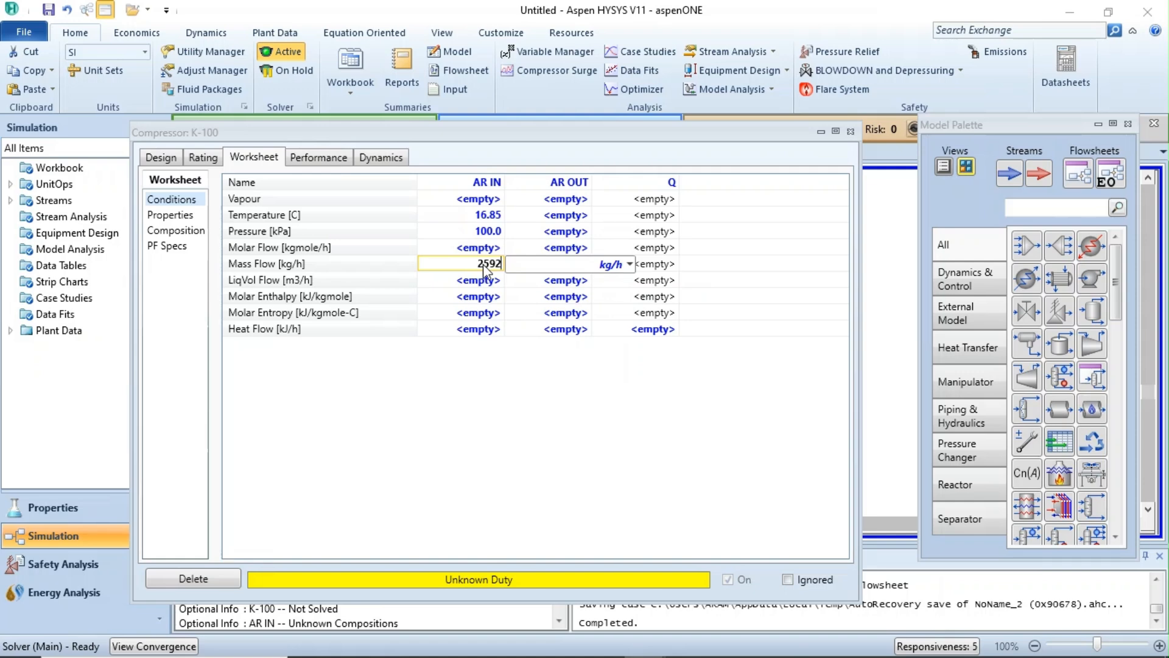
key("Return")
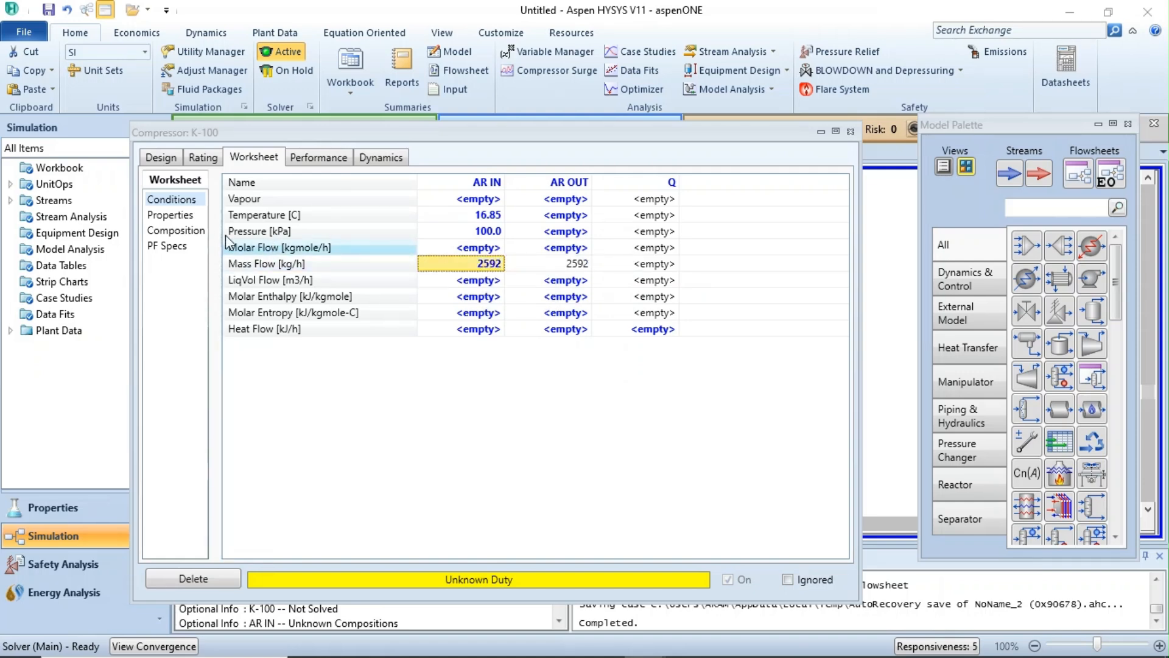
Define the AR IN composition as Air with a mole fraction of 1 and accept it.
left_click(176, 230)
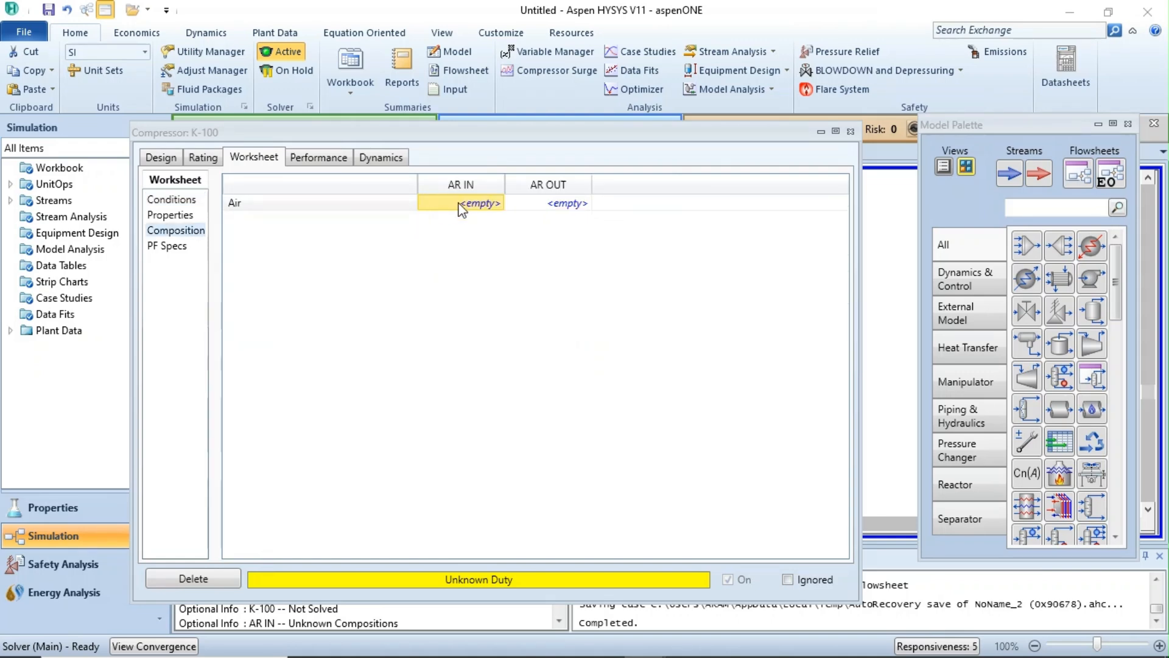
type("1")
key("Return")
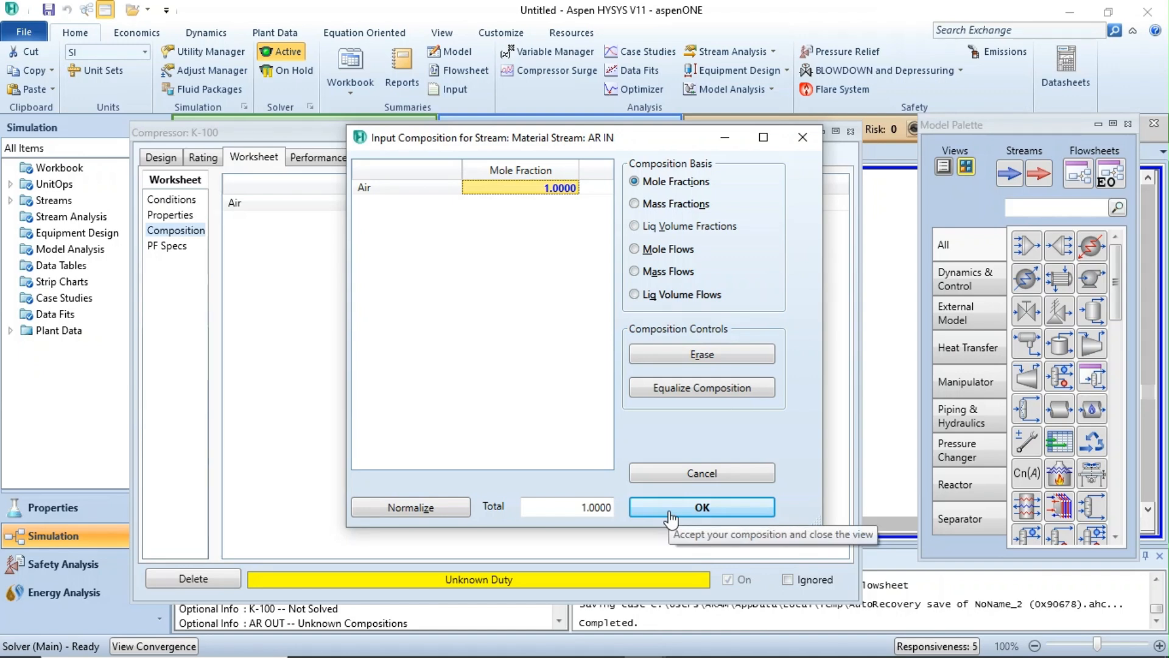
left_click(670, 516)
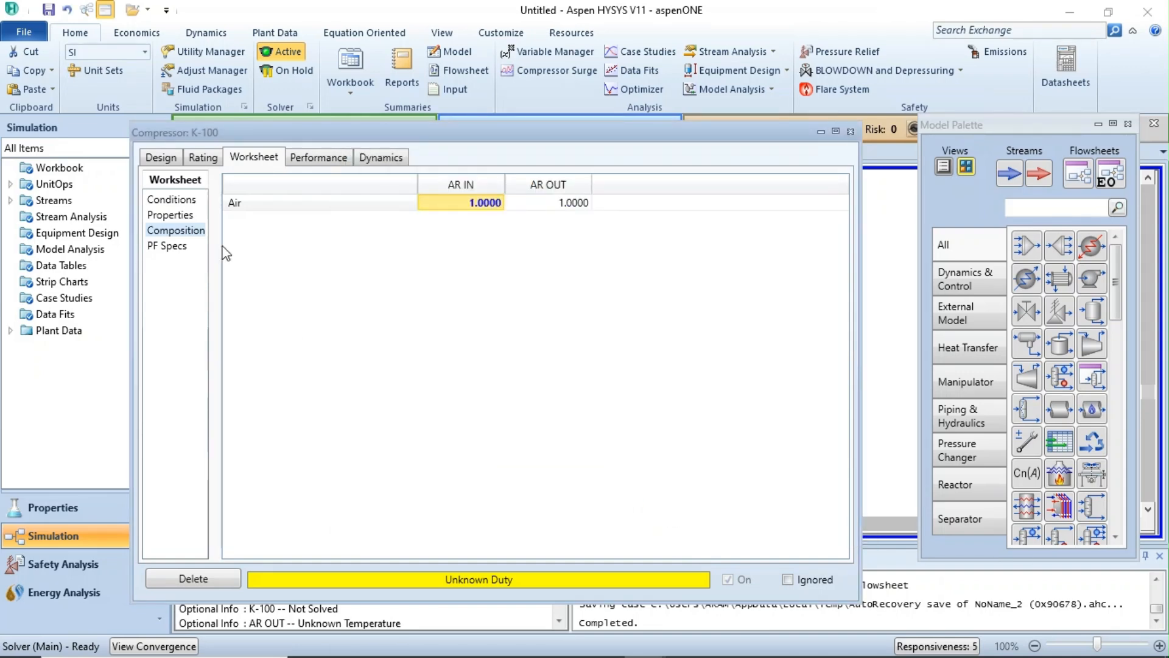
Set the AR OUT stream temperature to 176.8 °C in the compressor's worksheet conditions.
left_click(171, 199)
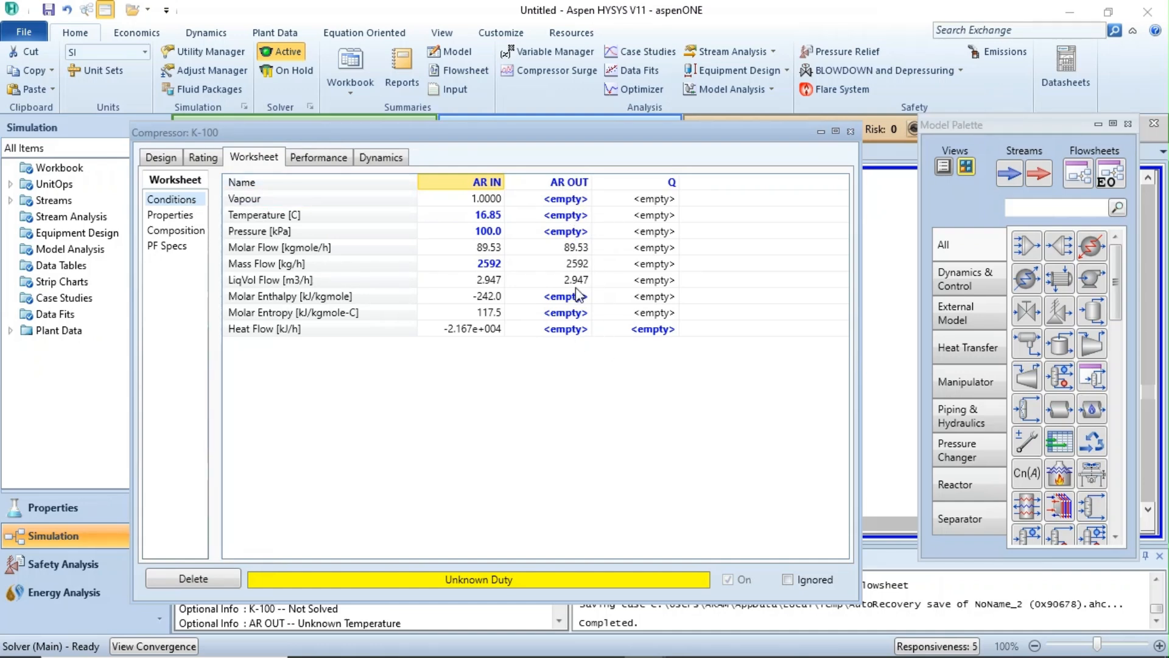
left_click(569, 217)
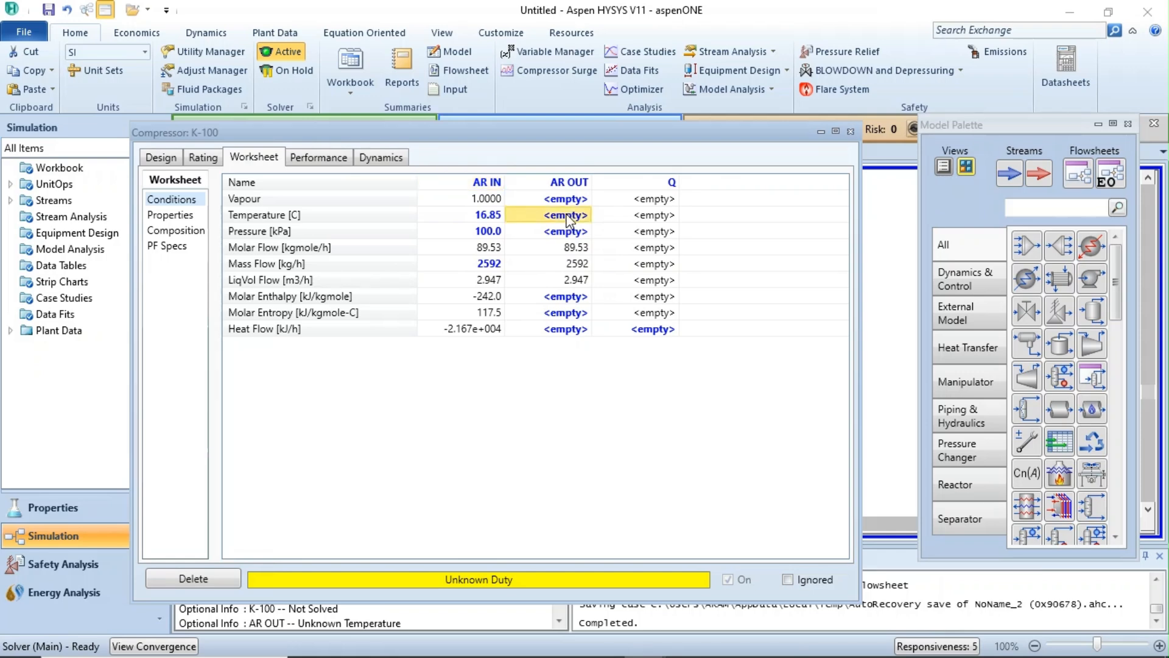
type("176")
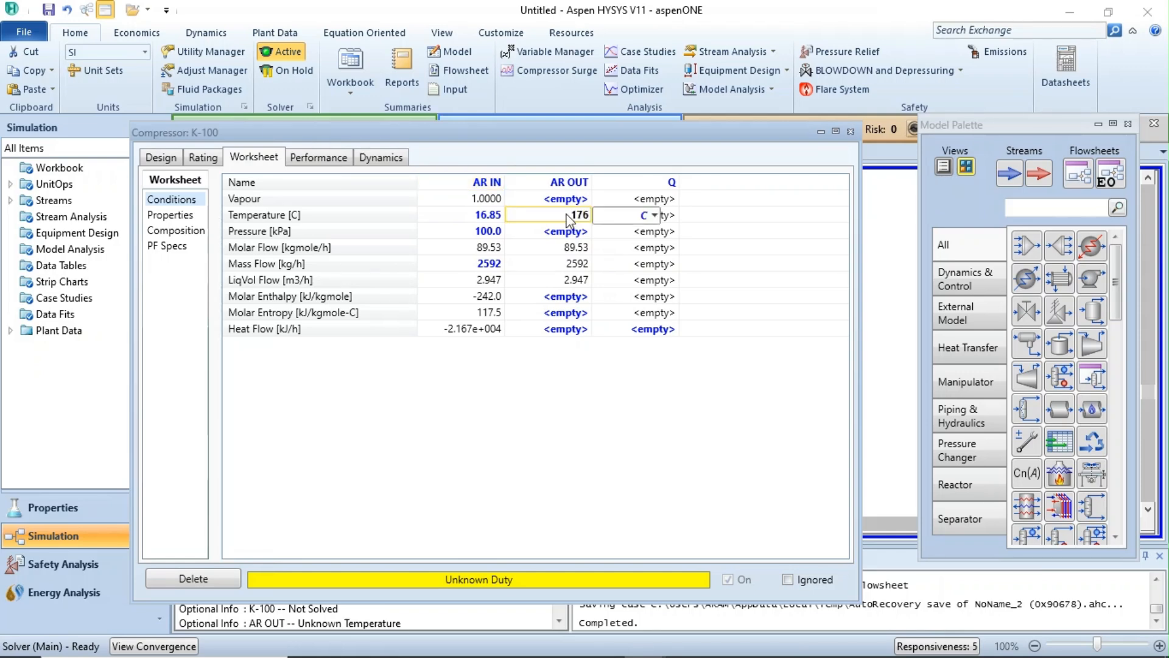
type(".")
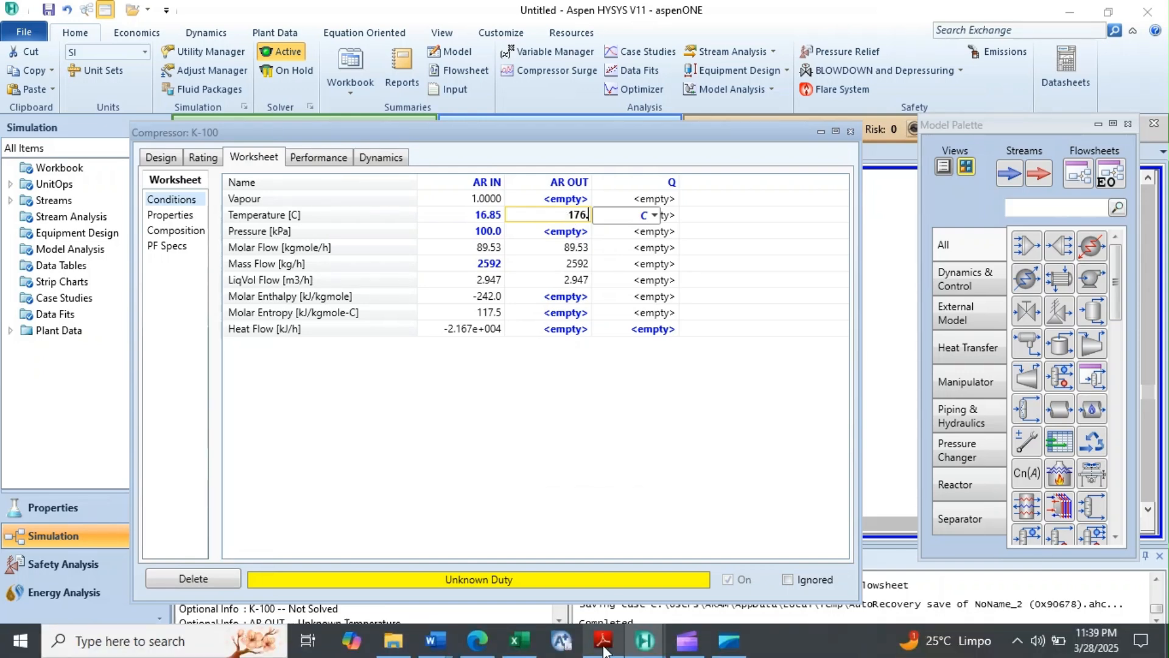
mouse_move(605, 651)
mouse_move(613, 590)
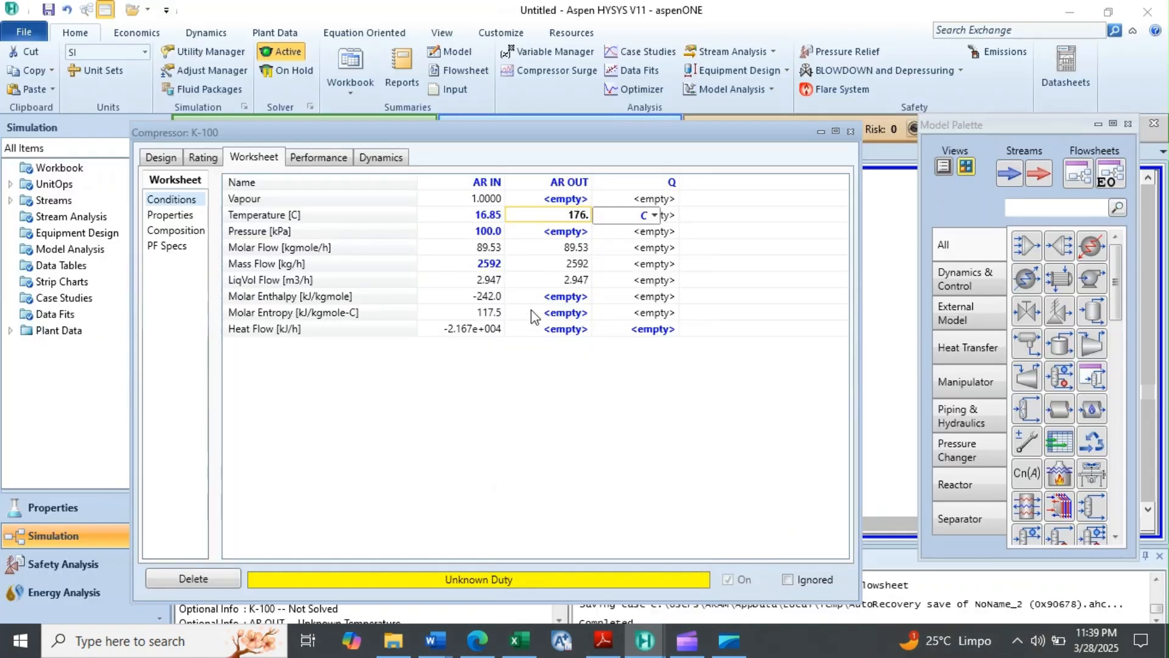
type("8")
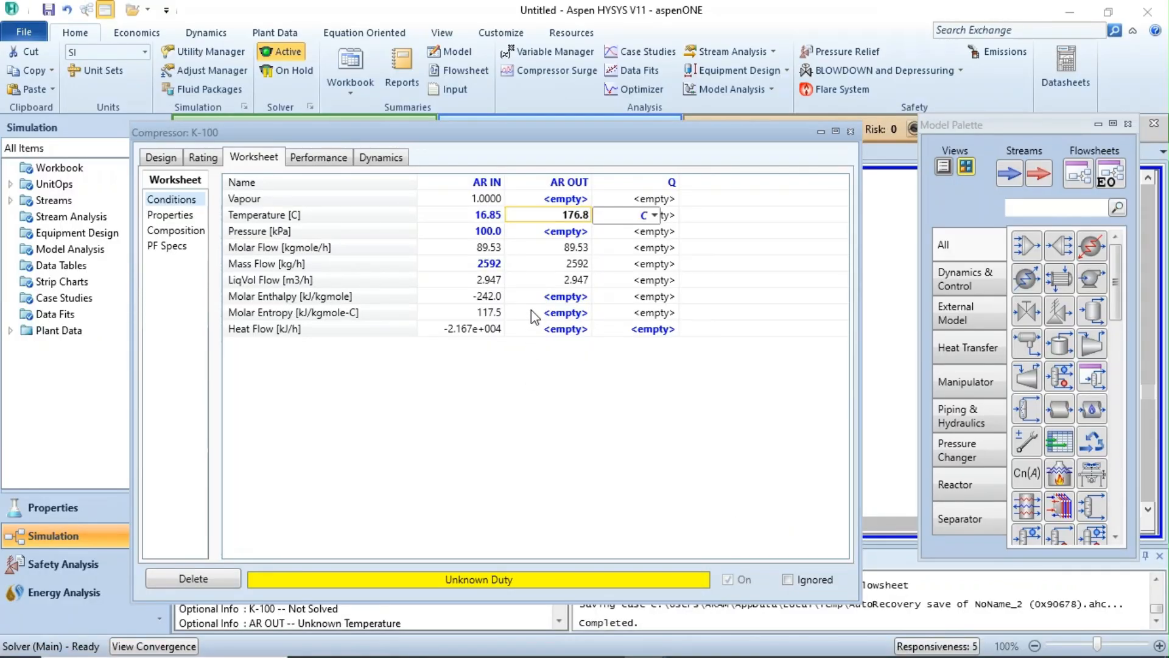
key("Return")
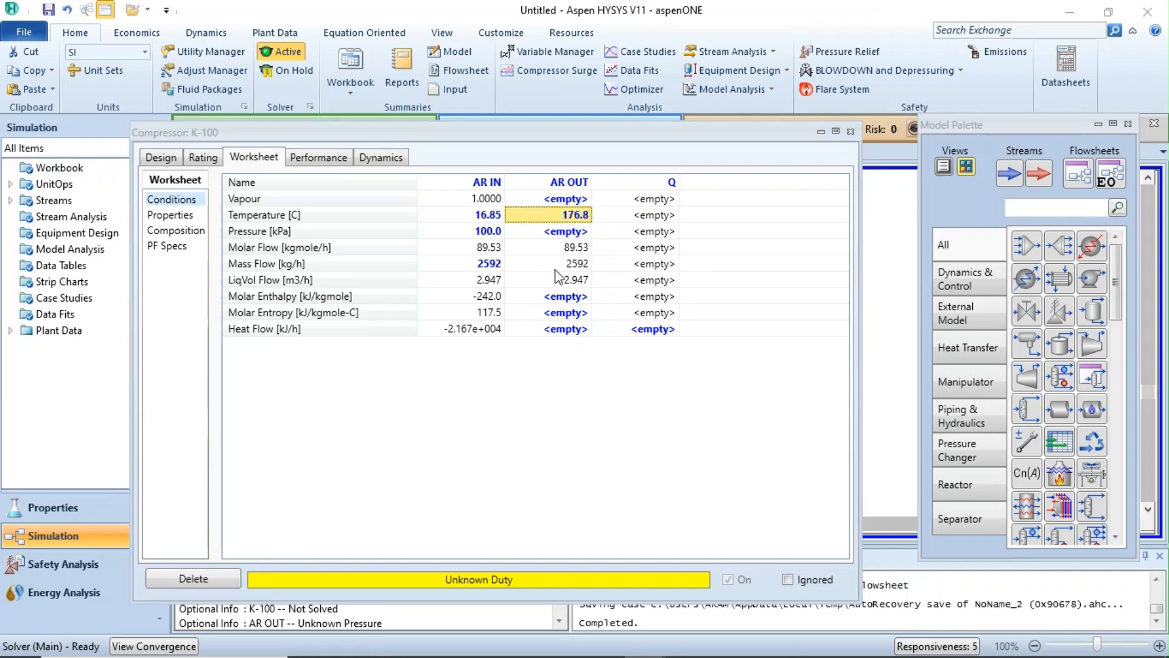
Set the AR OUT stream pressure to 4.5 bar.
left_click(565, 232)
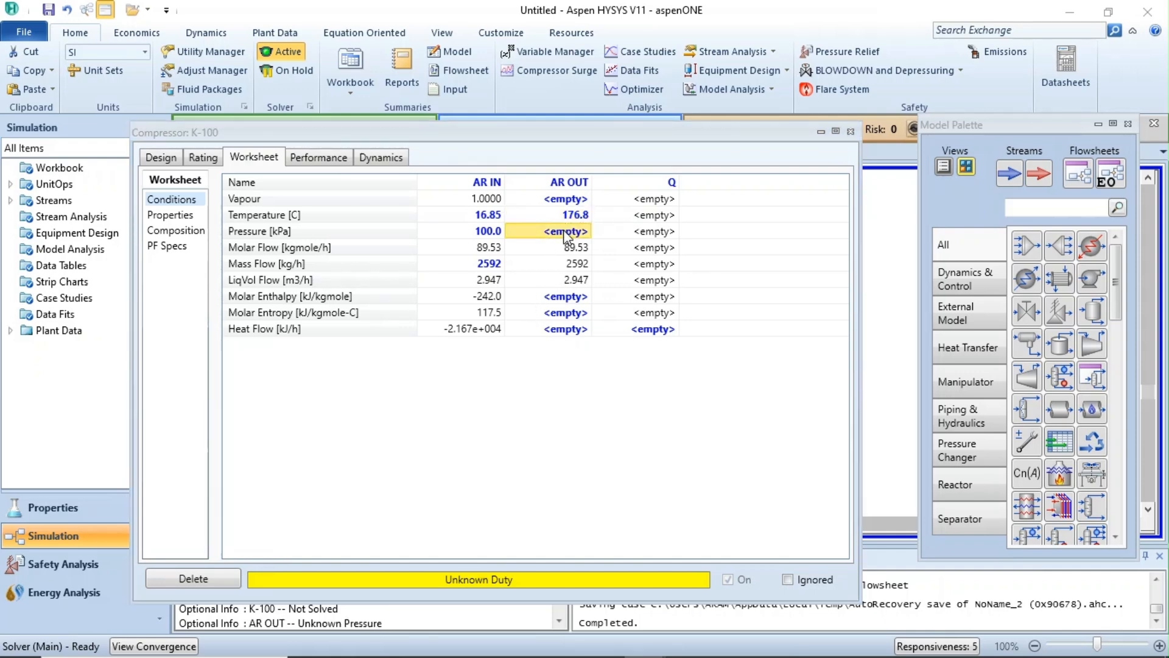
type("4.5")
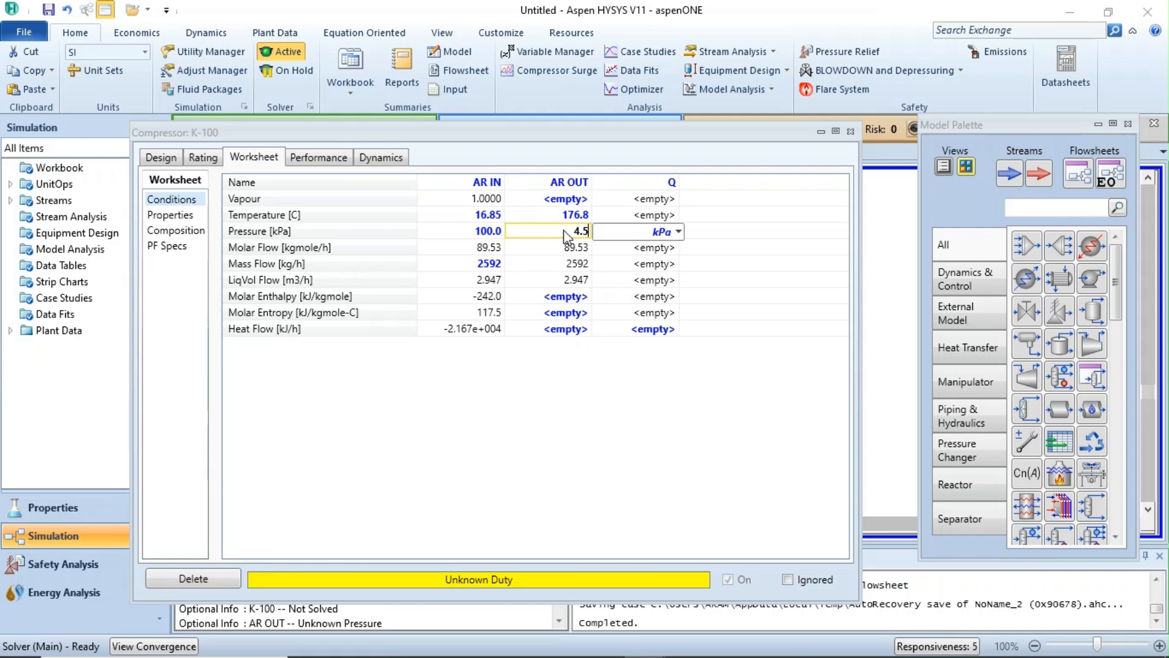
left_click(679, 232)
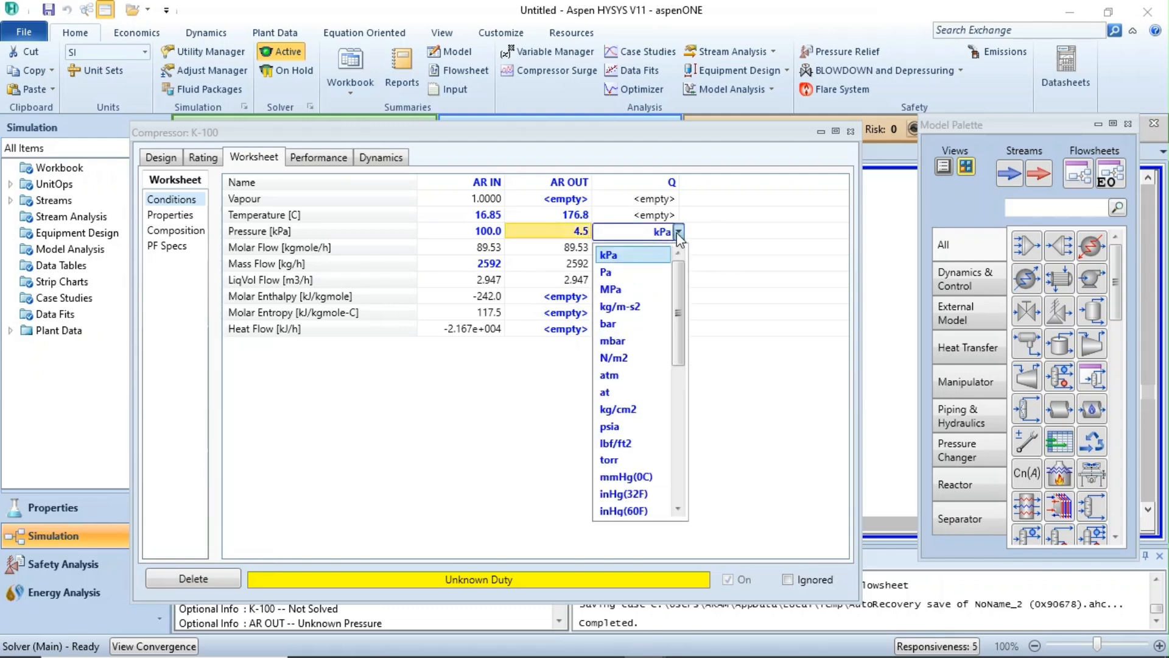
left_click(639, 323)
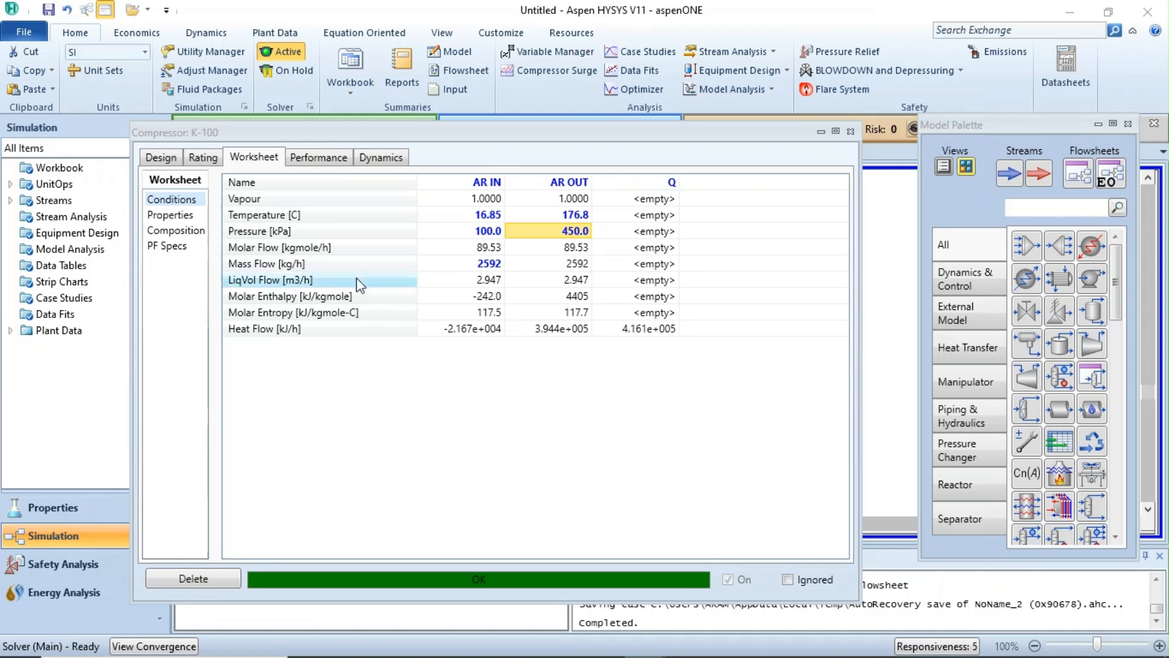
Check the compressor's duty and efficiencies in its design parameters, and compare them with the worked solution of Exemplo 2.5 in Adobe Reader.
left_click(164, 160)
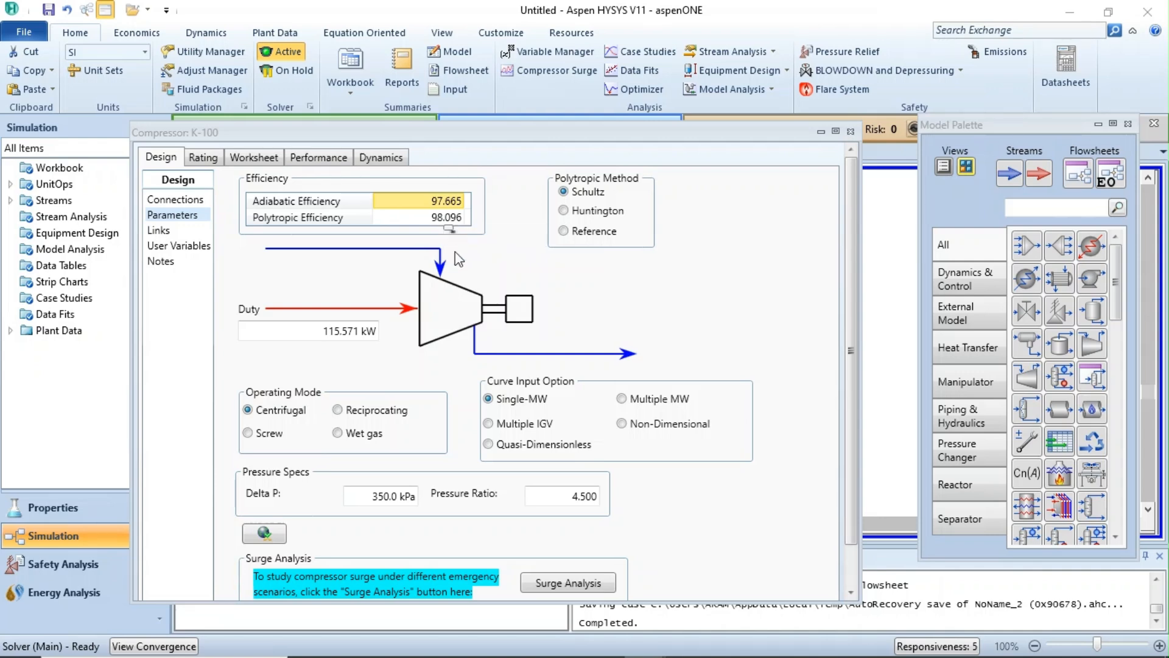
mouse_move(663, 656)
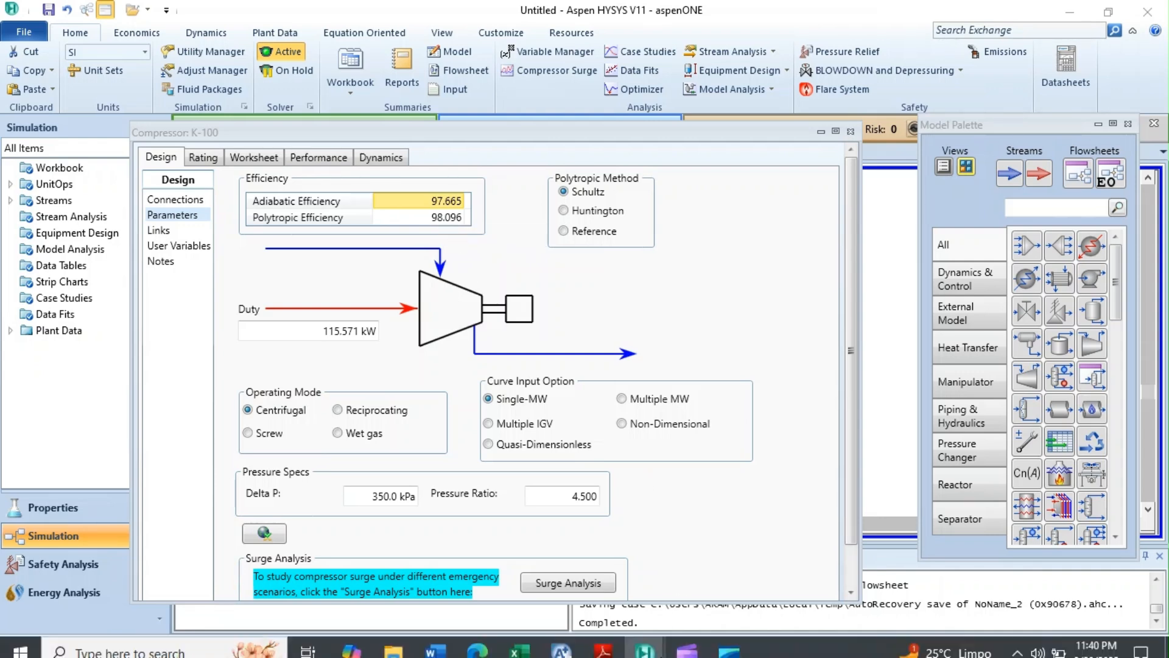
mouse_move(611, 638)
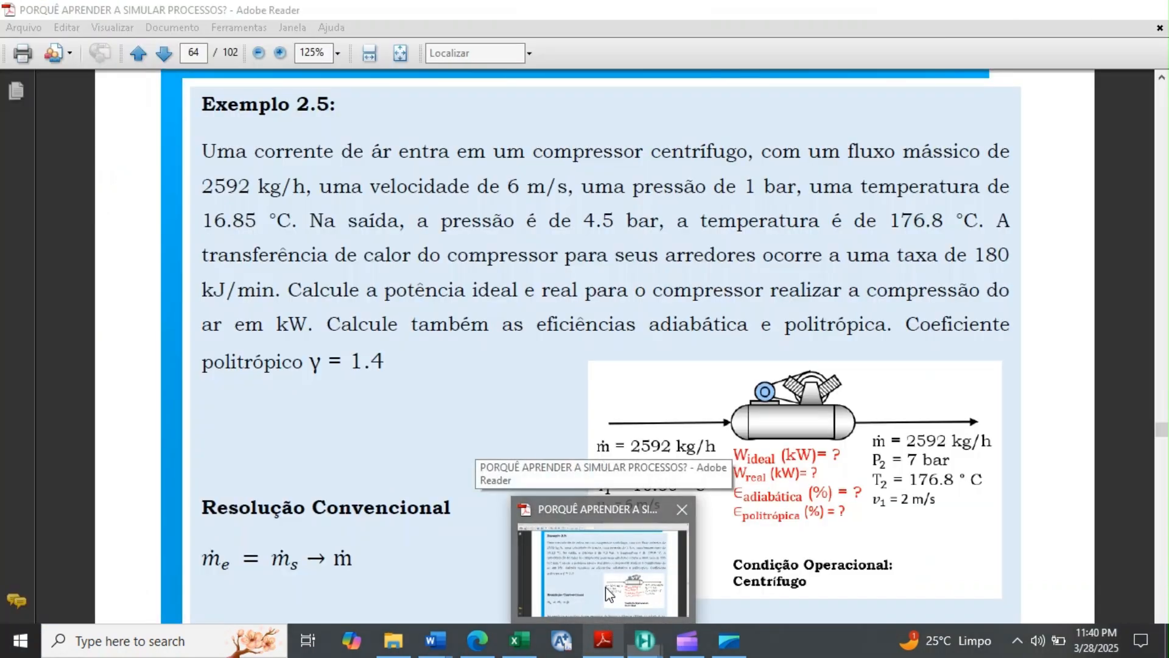
left_click(607, 594)
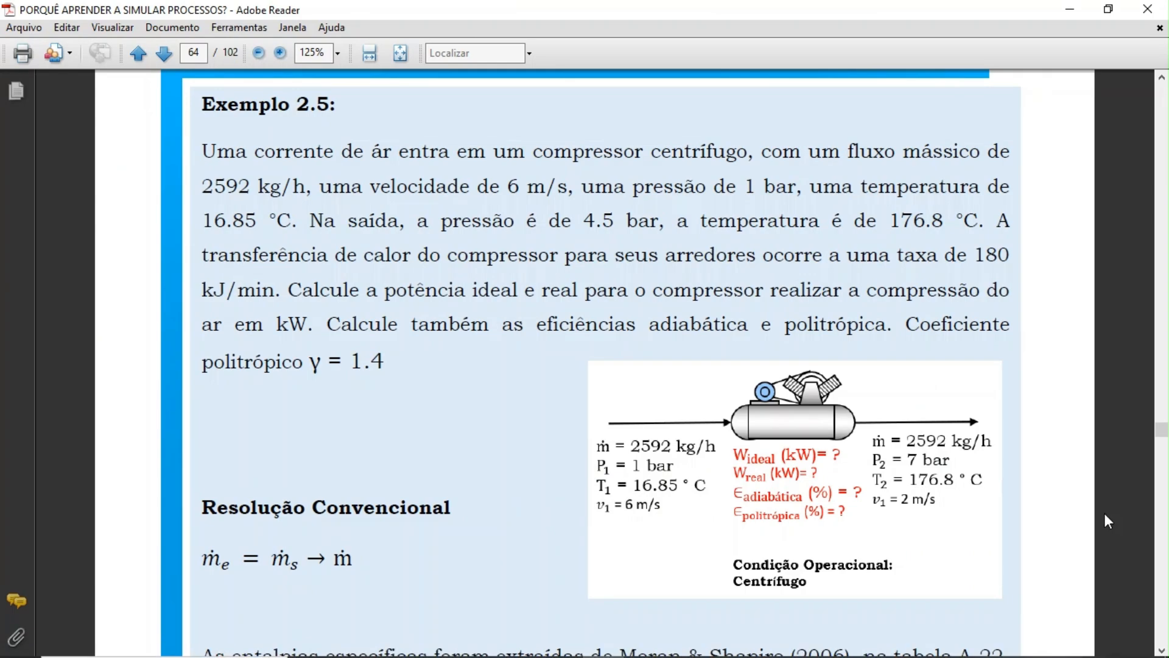
scroll(1161, 650, "down", 10)
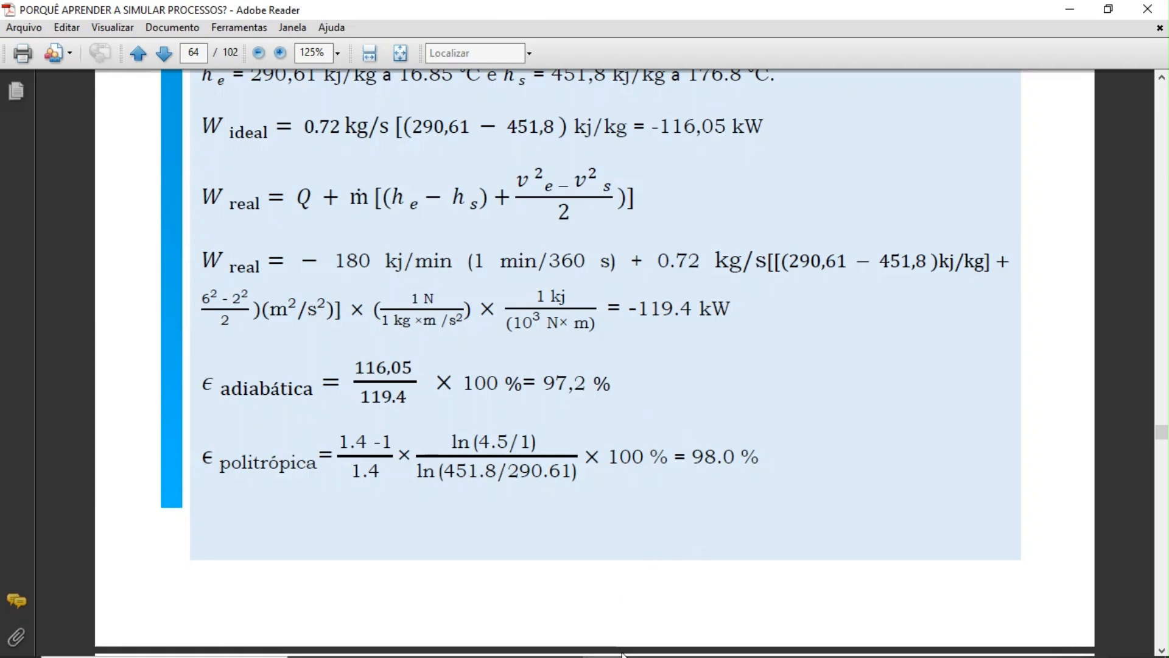
Switch back to the K-100 compressor in Aspen HYSYS and examine its calculated duty.
mouse_move(613, 655)
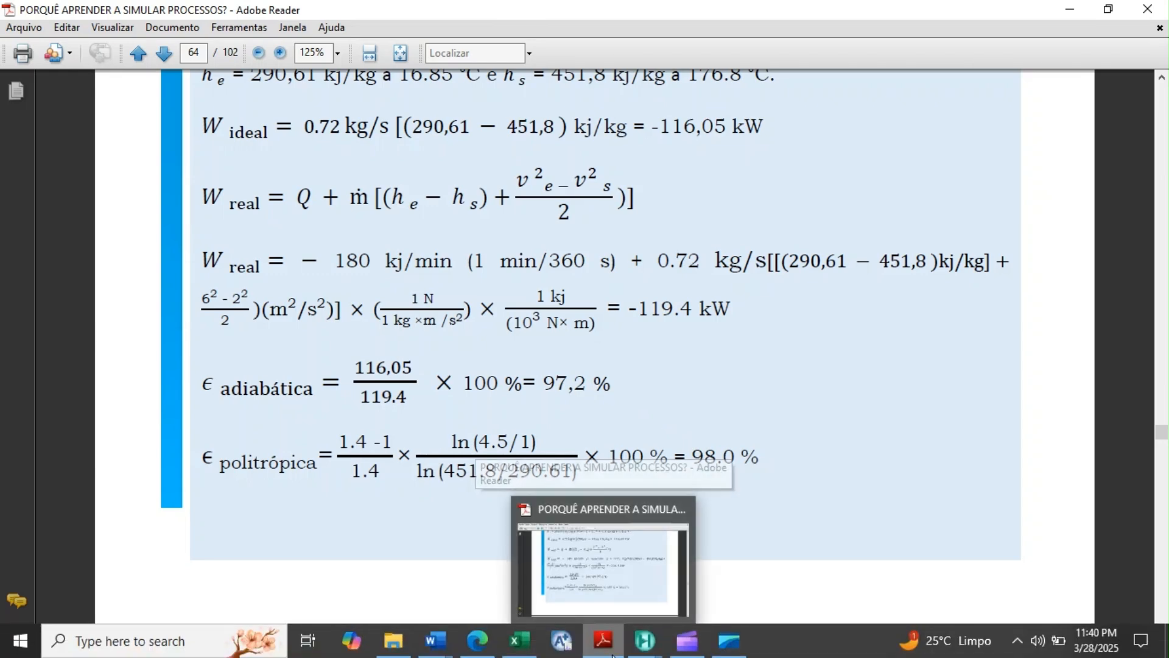
mouse_move(645, 641)
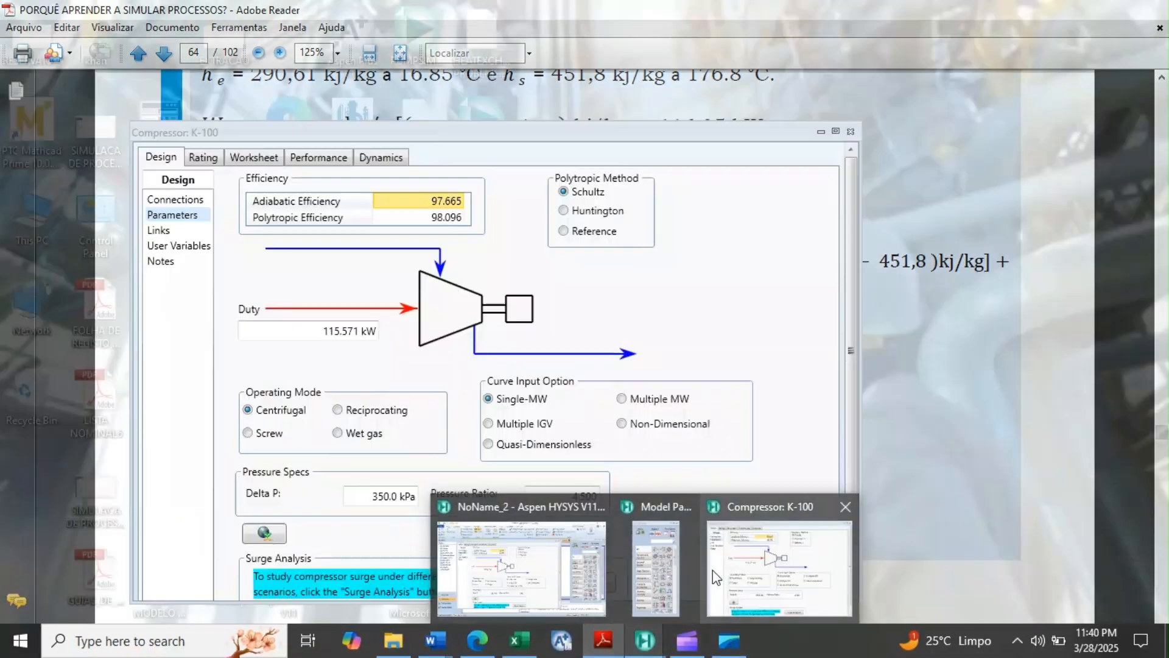
left_click(712, 570)
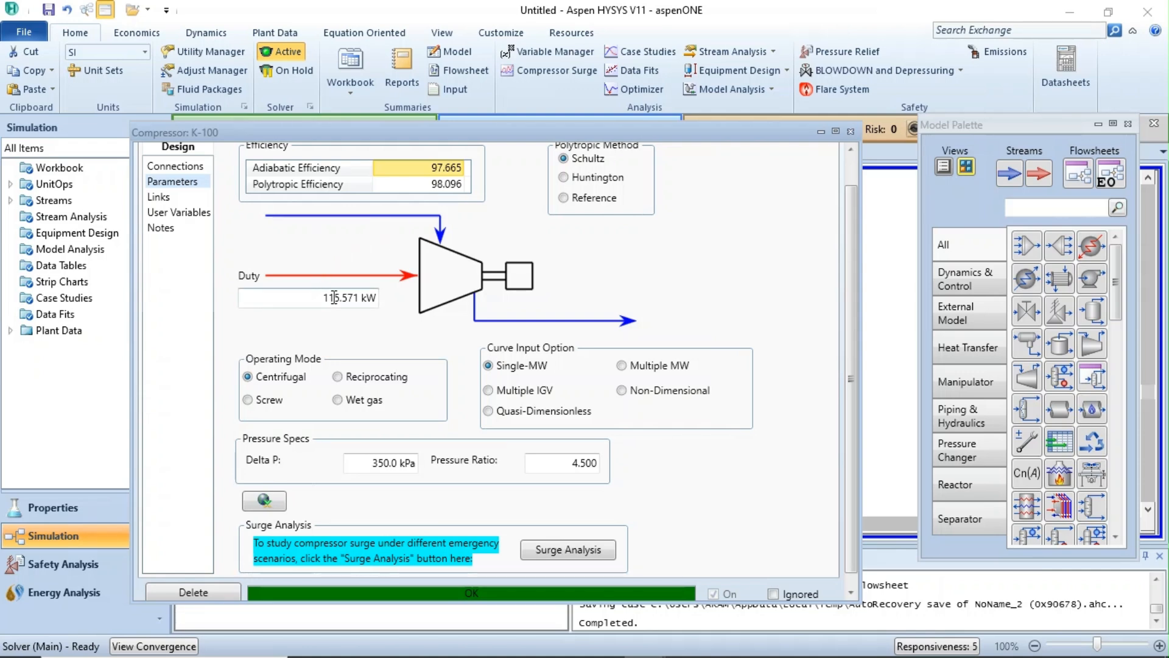
mouse_move(333, 297)
Switch to the PDF in Adobe Reader and review the conventional ideal and real power calculations of Exemplo 2.5.
mouse_move(600, 652)
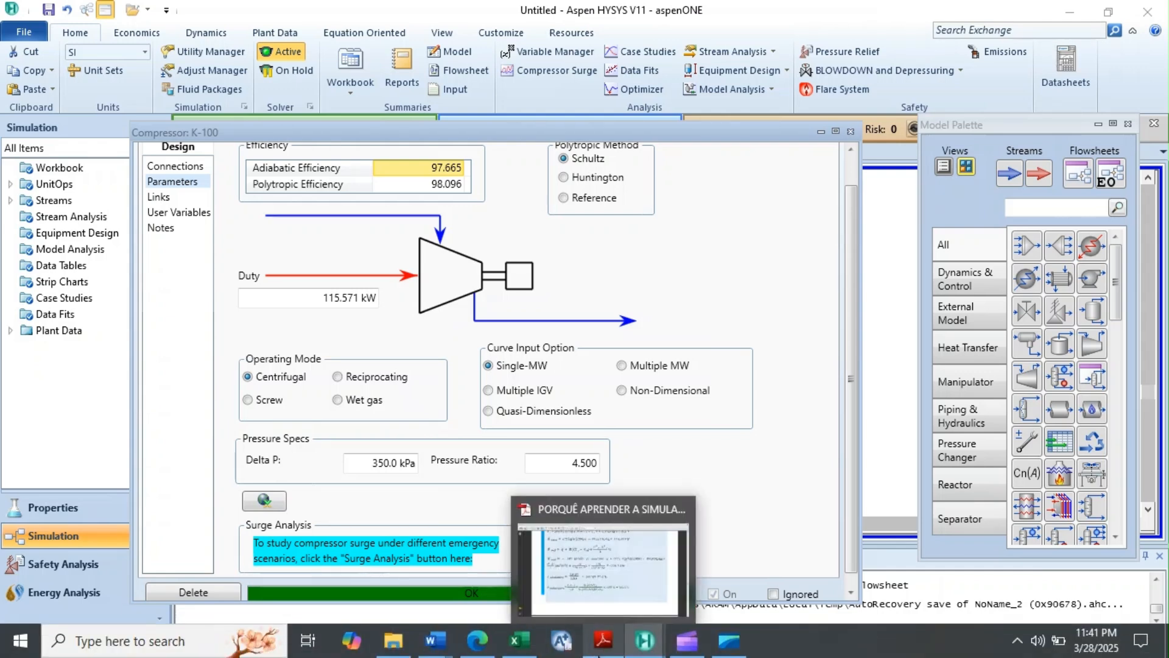
left_click(597, 613)
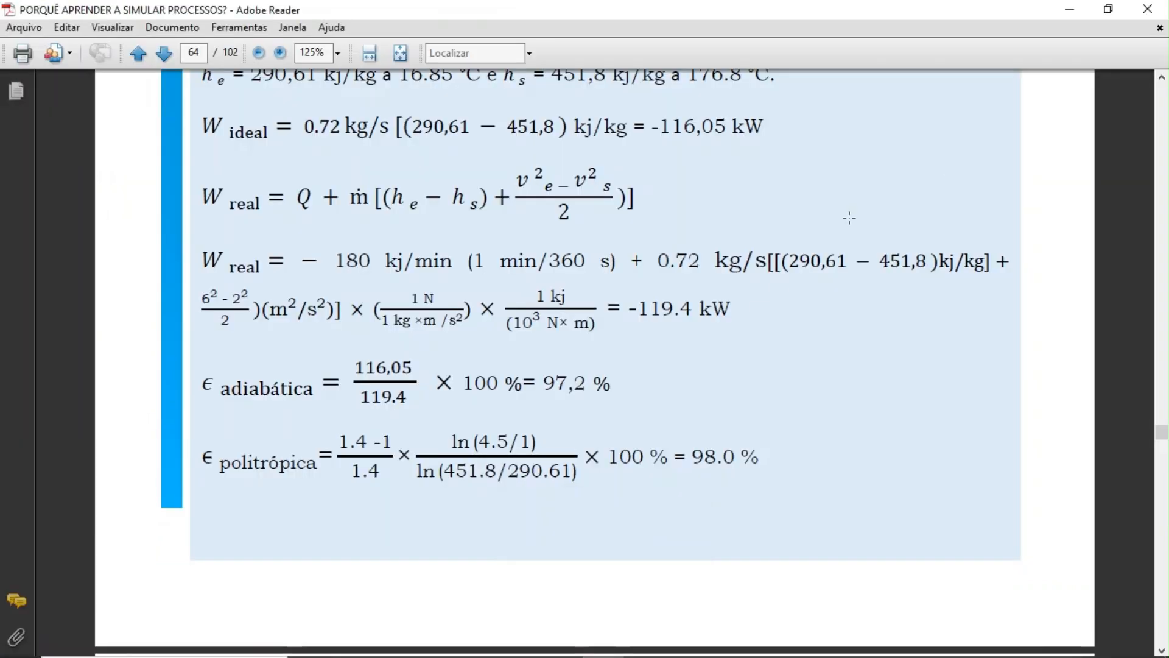
scroll(1157, 82, "up", 3)
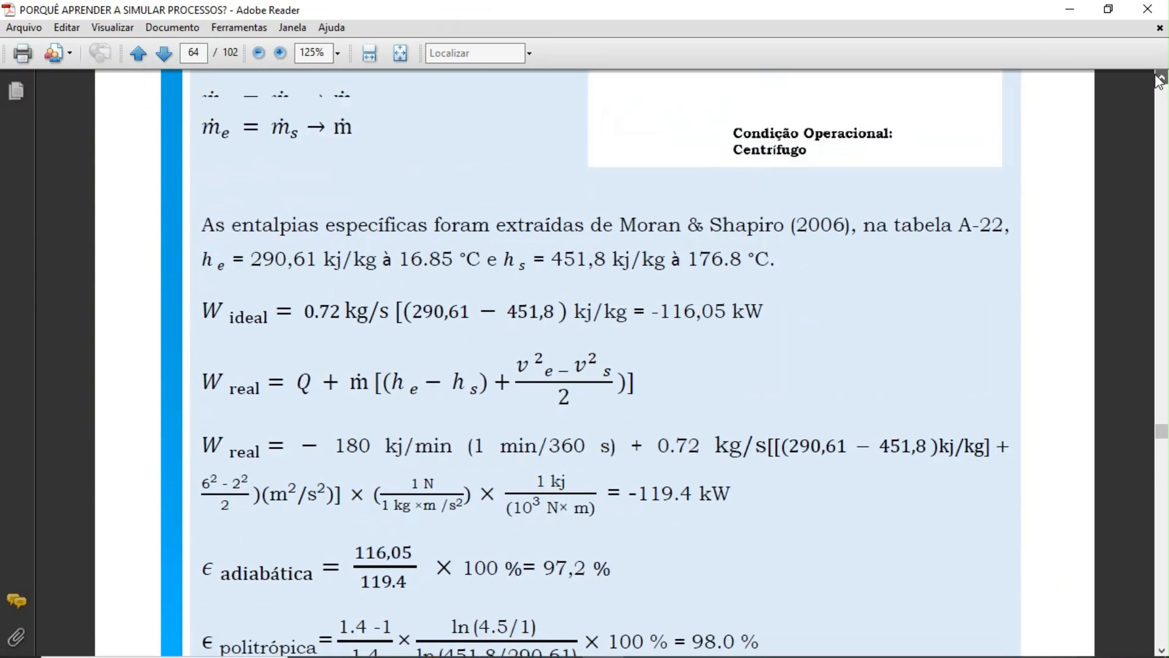
left_click(1160, 78)
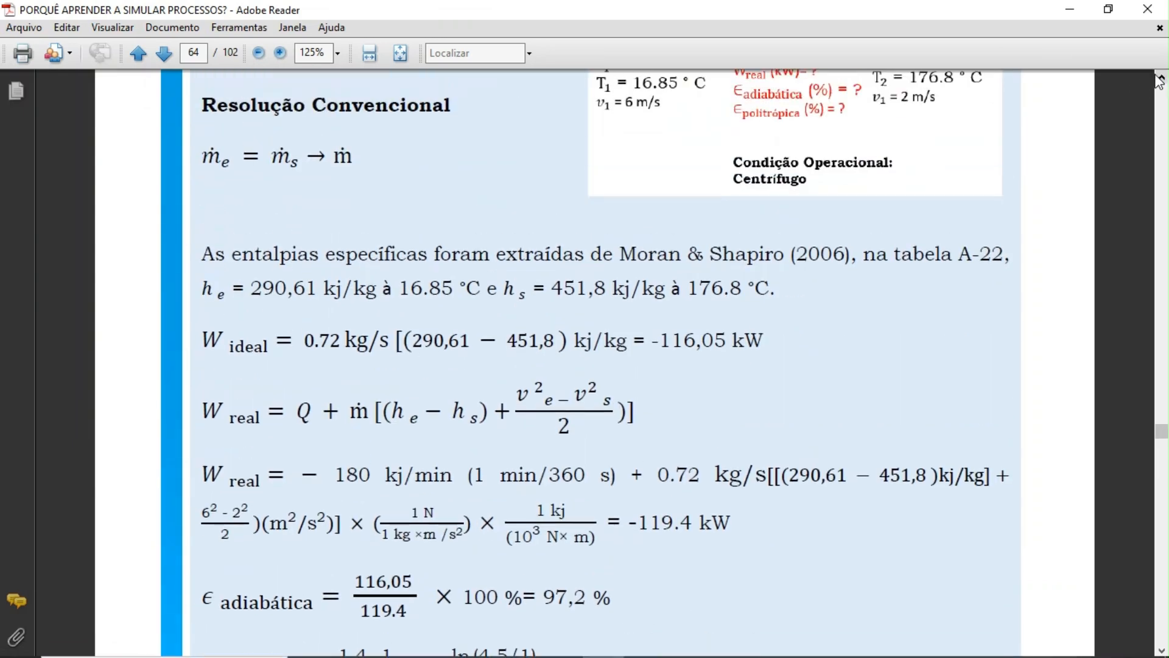